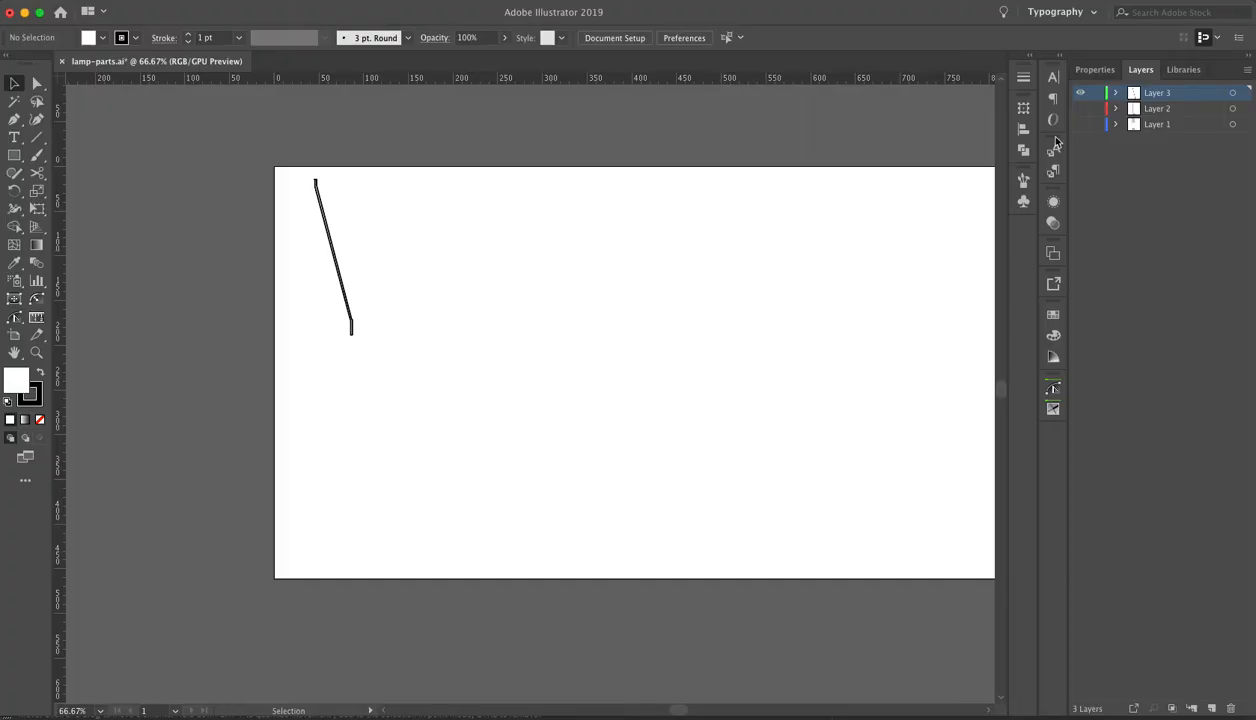
# Show Layer 1 with the reference lamp photo, and switch to Cinema 4D
pyautogui.click(1080, 124)
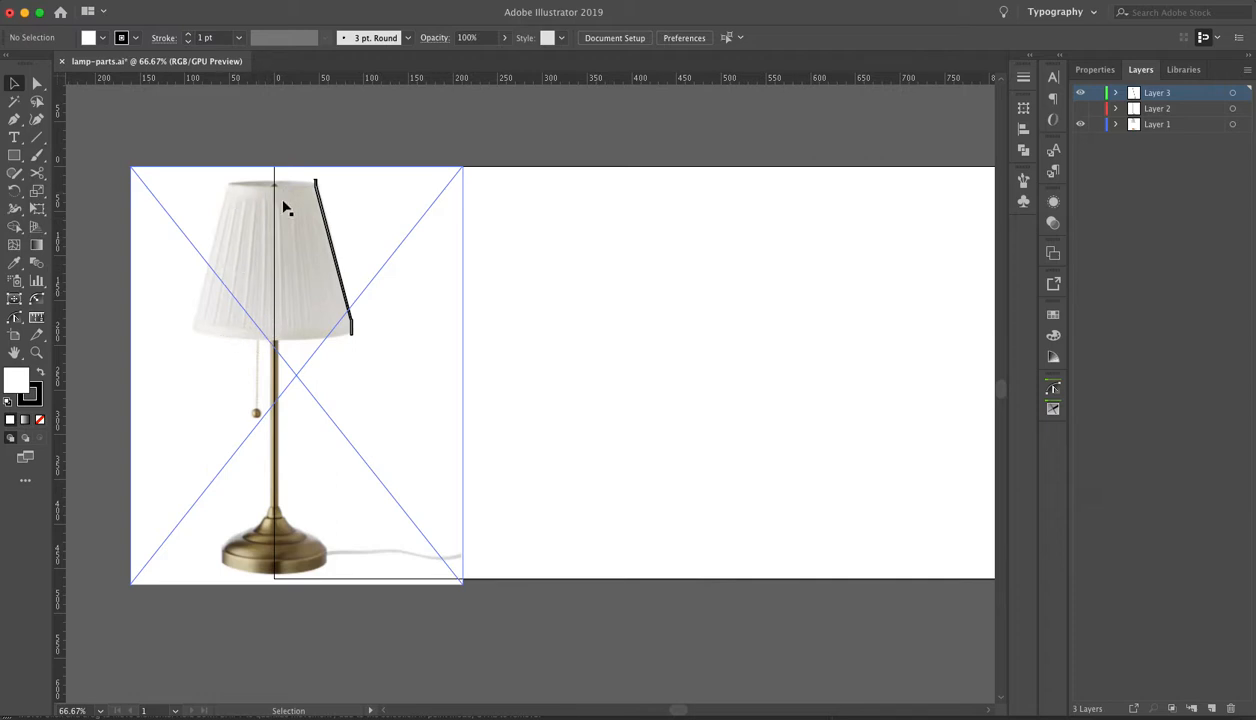
pyautogui.press('a')
pyautogui.press('super+Tab')
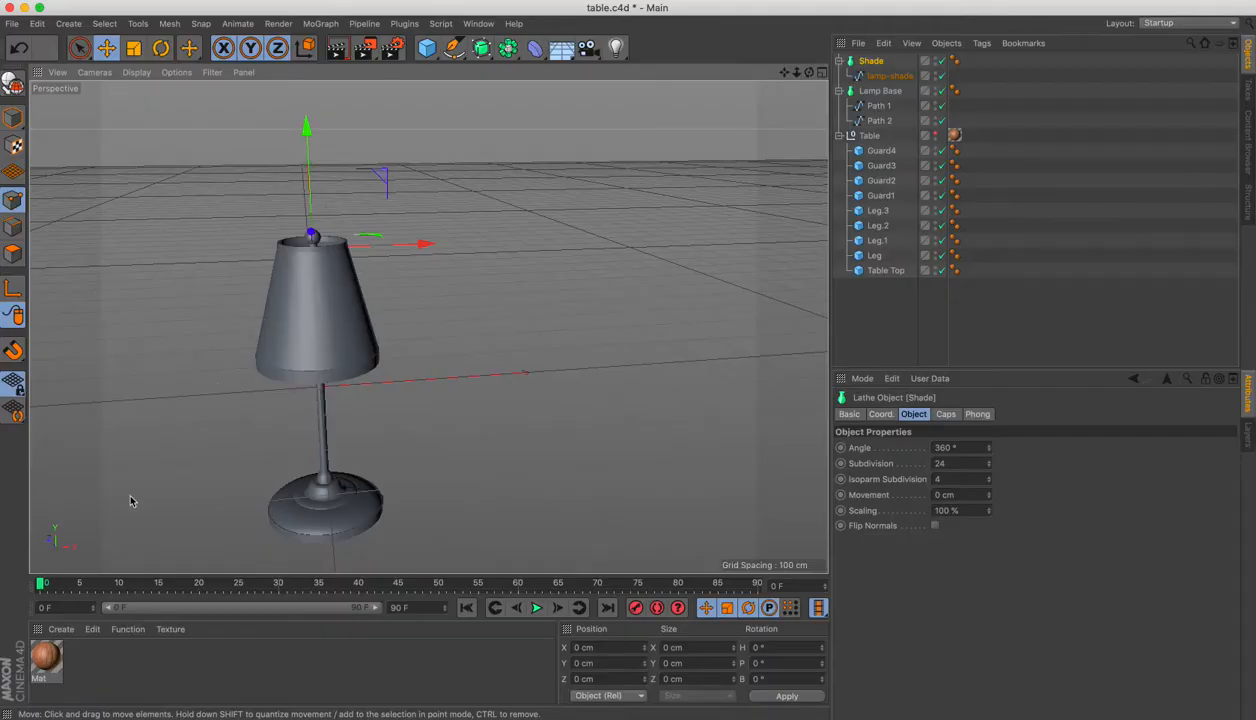
# Create a new material and set its color to white, RGB 255, 255, 255
pyautogui.click(68, 633)
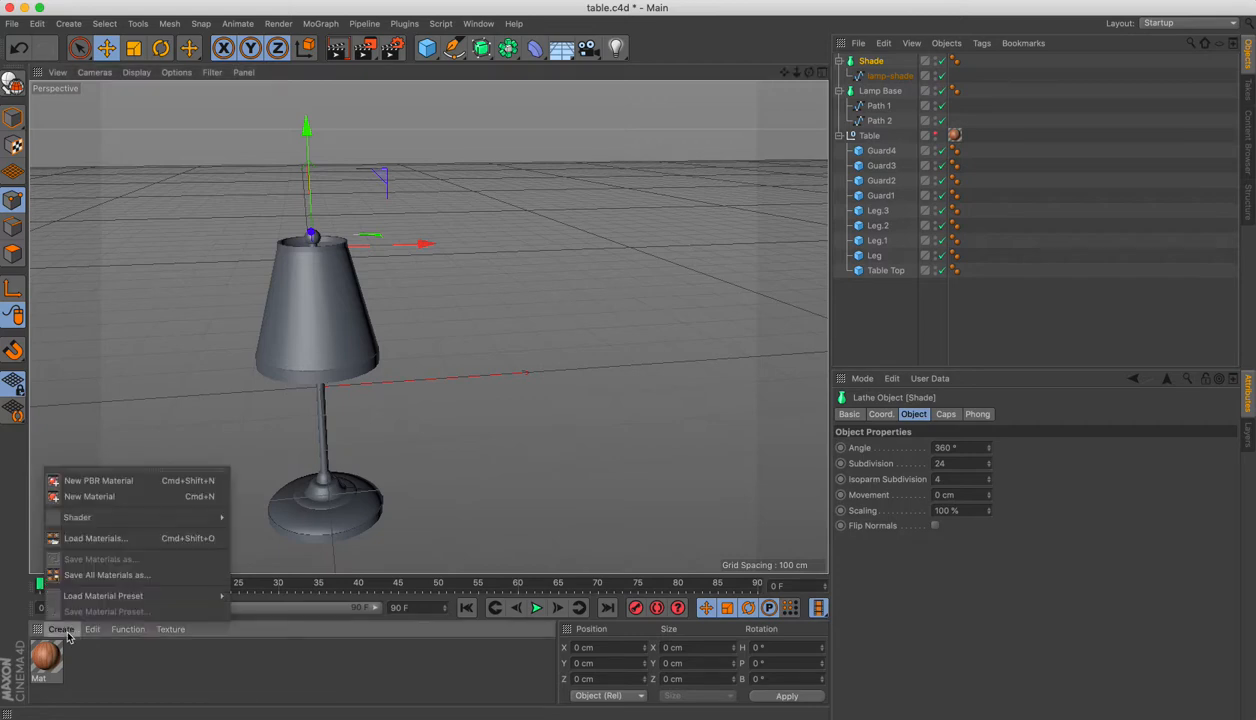
pyautogui.click(102, 500)
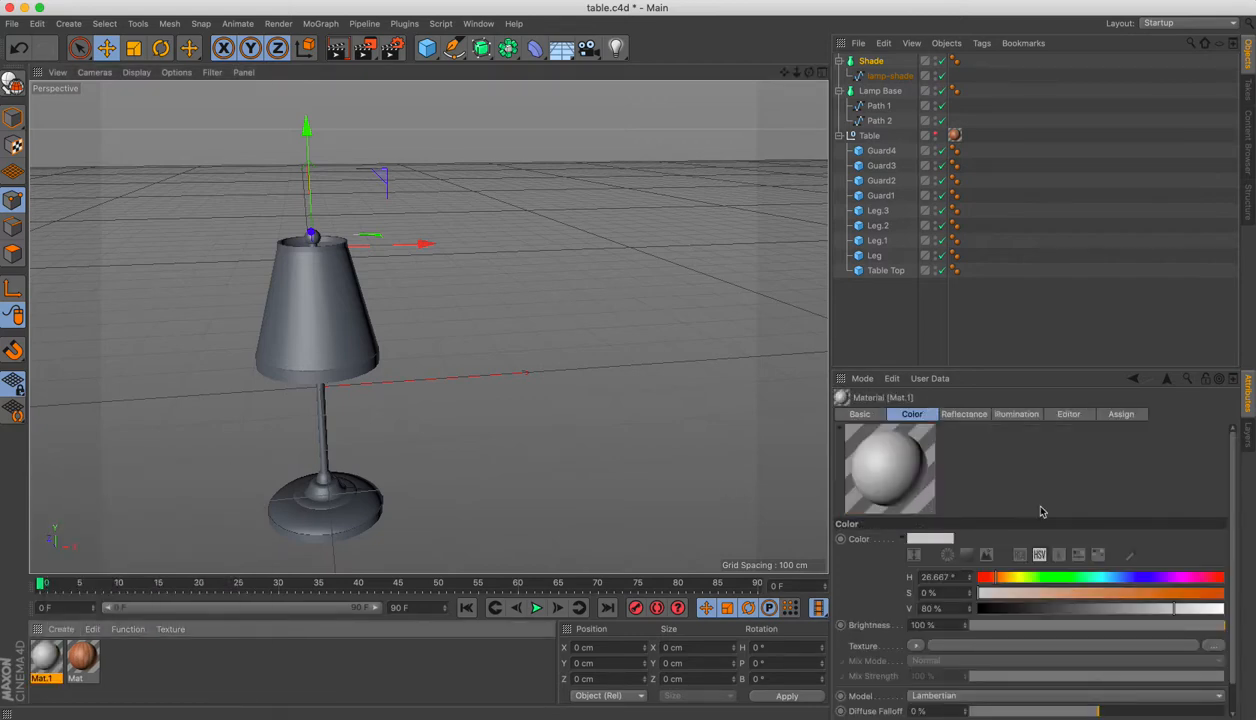
pyautogui.click(1020, 555)
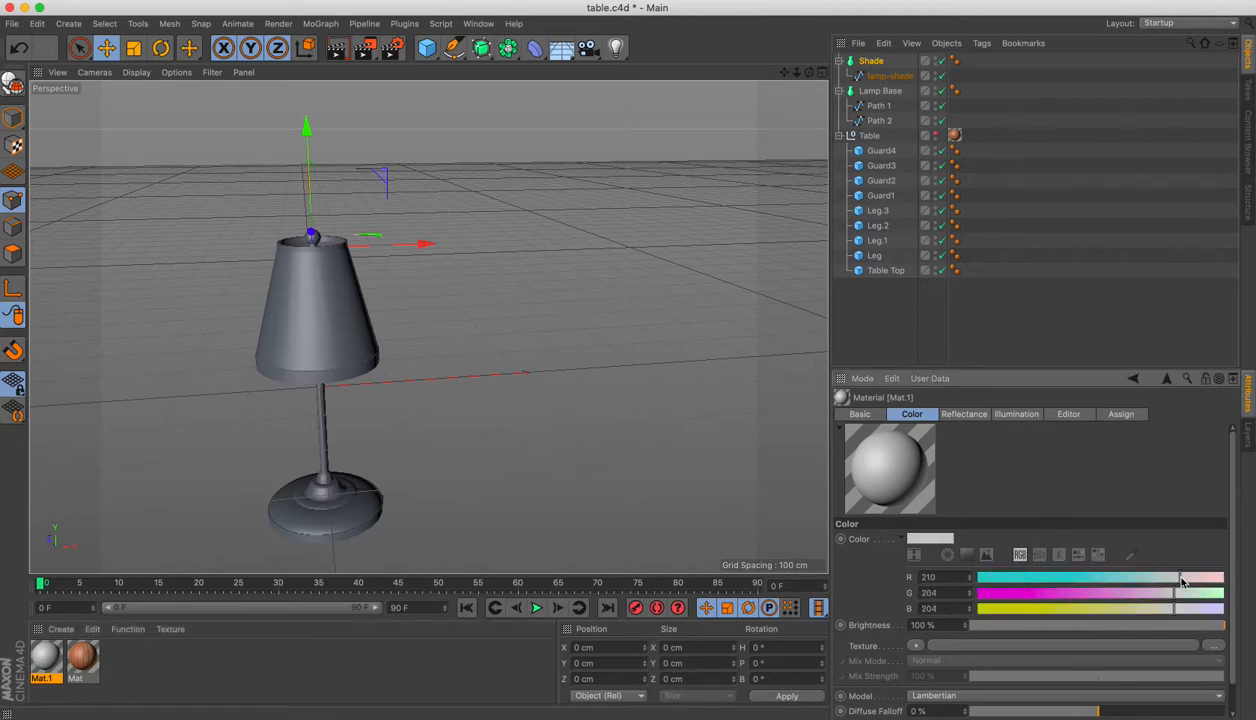
pyautogui.moveTo(1175, 578); pyautogui.dragTo(1224, 608)
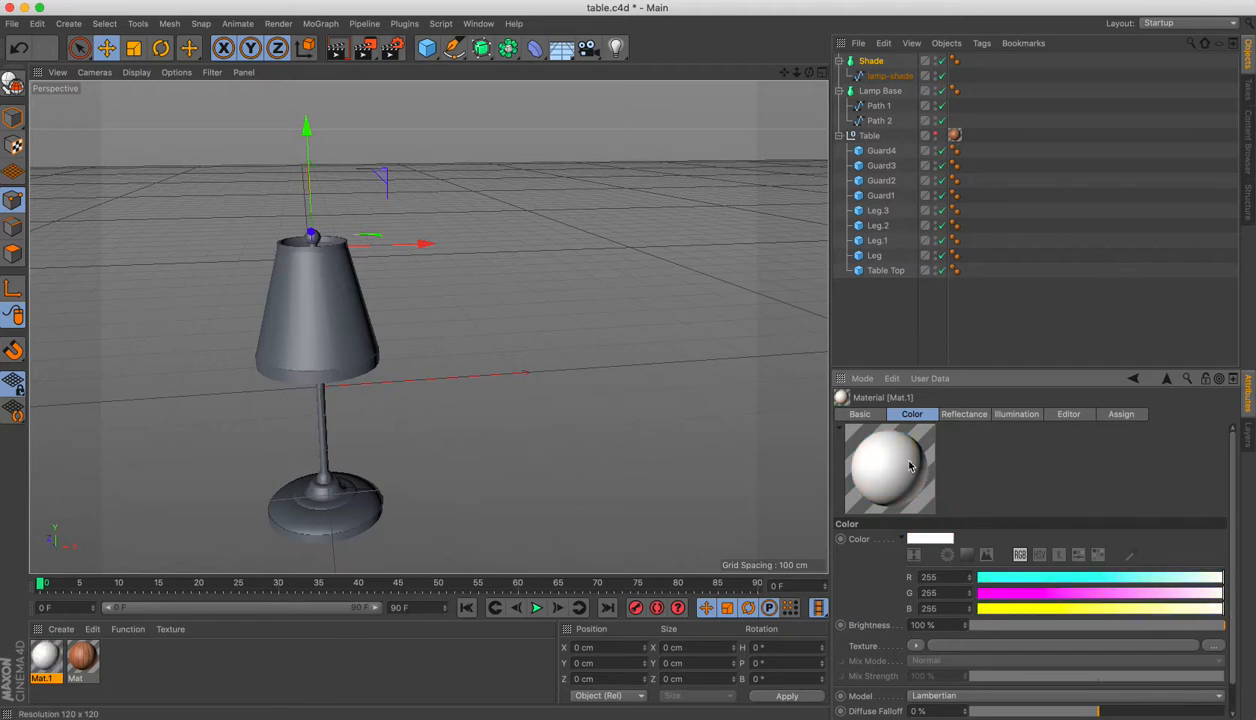
# Enable the Alpha channel on the white material Mat.1 and close the Material Editor
pyautogui.click(957, 416)
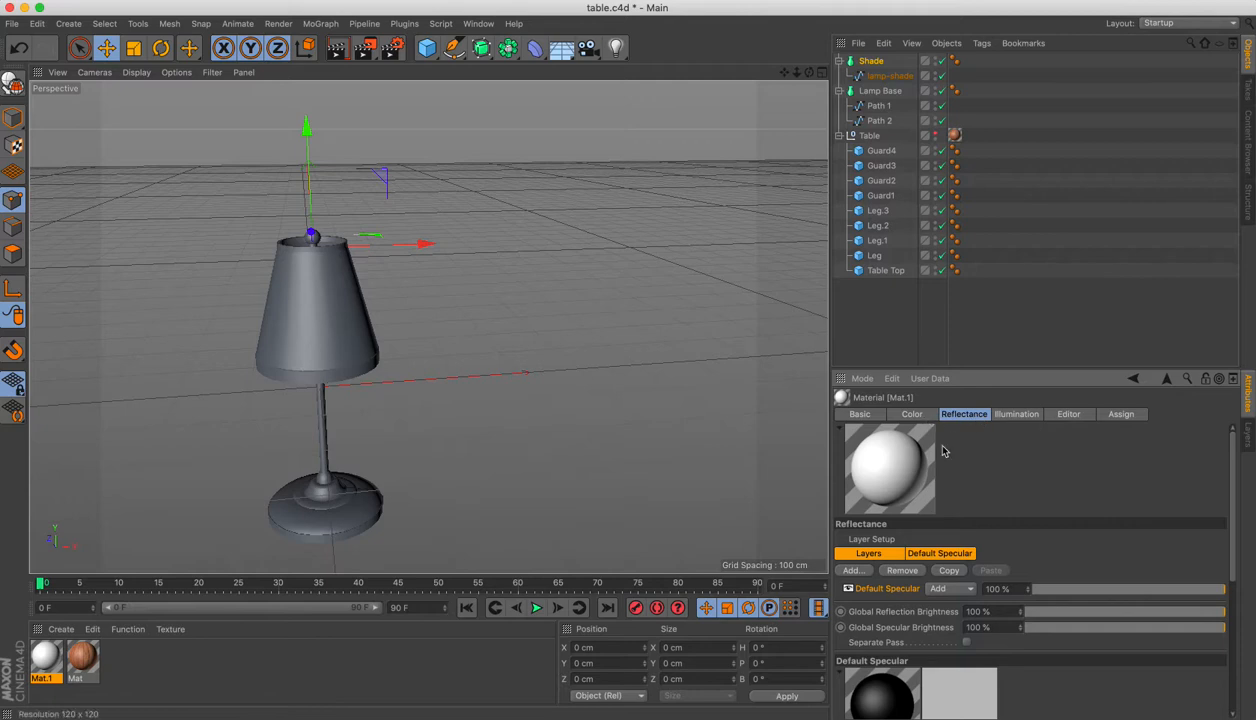
pyautogui.click(867, 420)
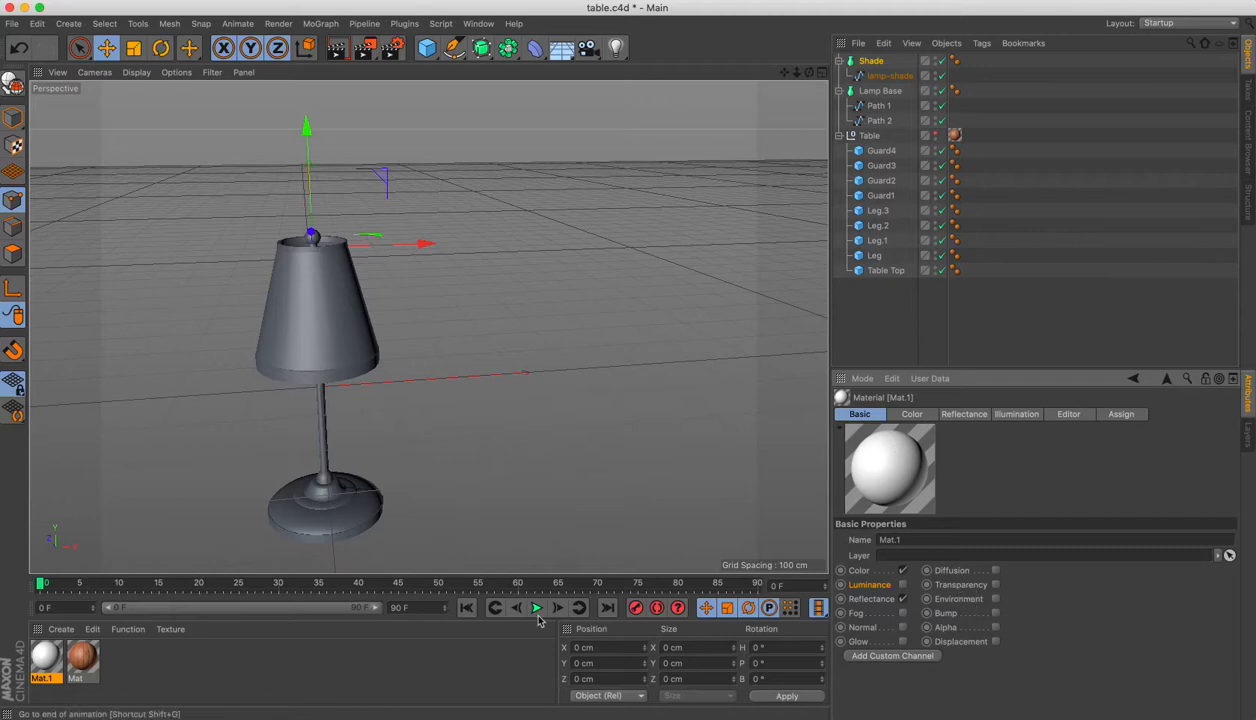
pyautogui.doubleClick(47, 659)
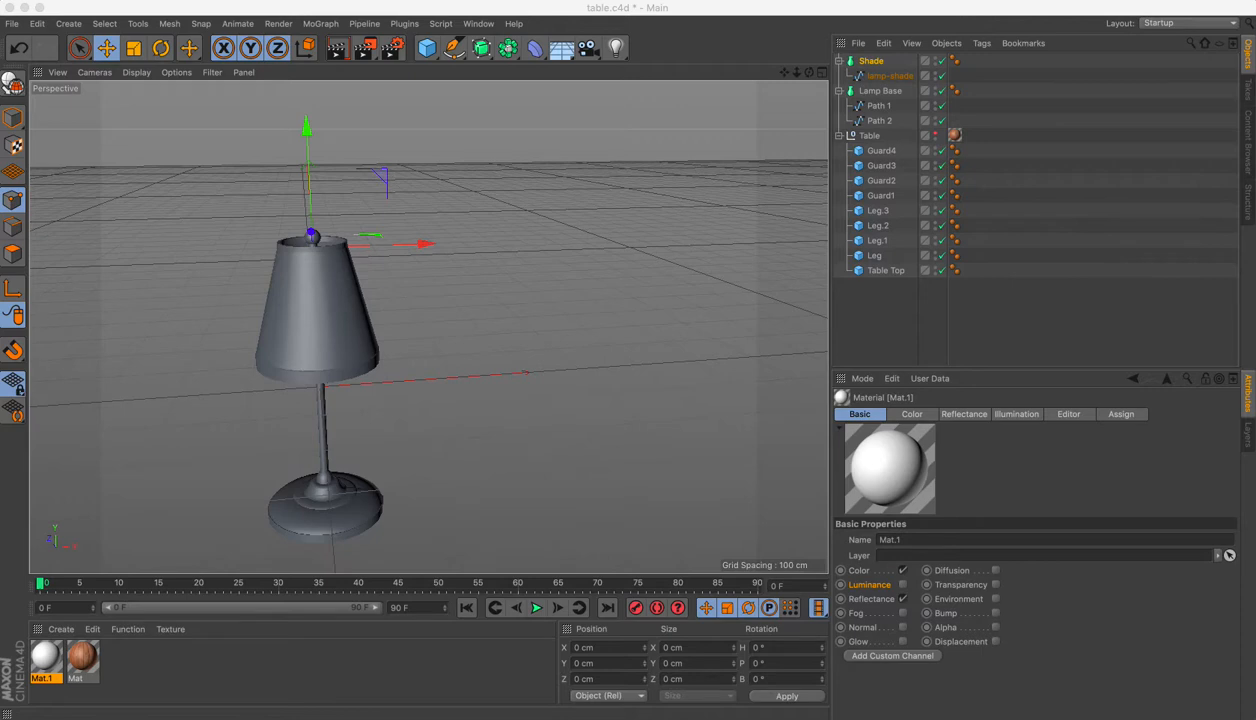
pyautogui.moveTo(84, 168); pyautogui.dragTo(815, 117)
pyautogui.click(505, 396)
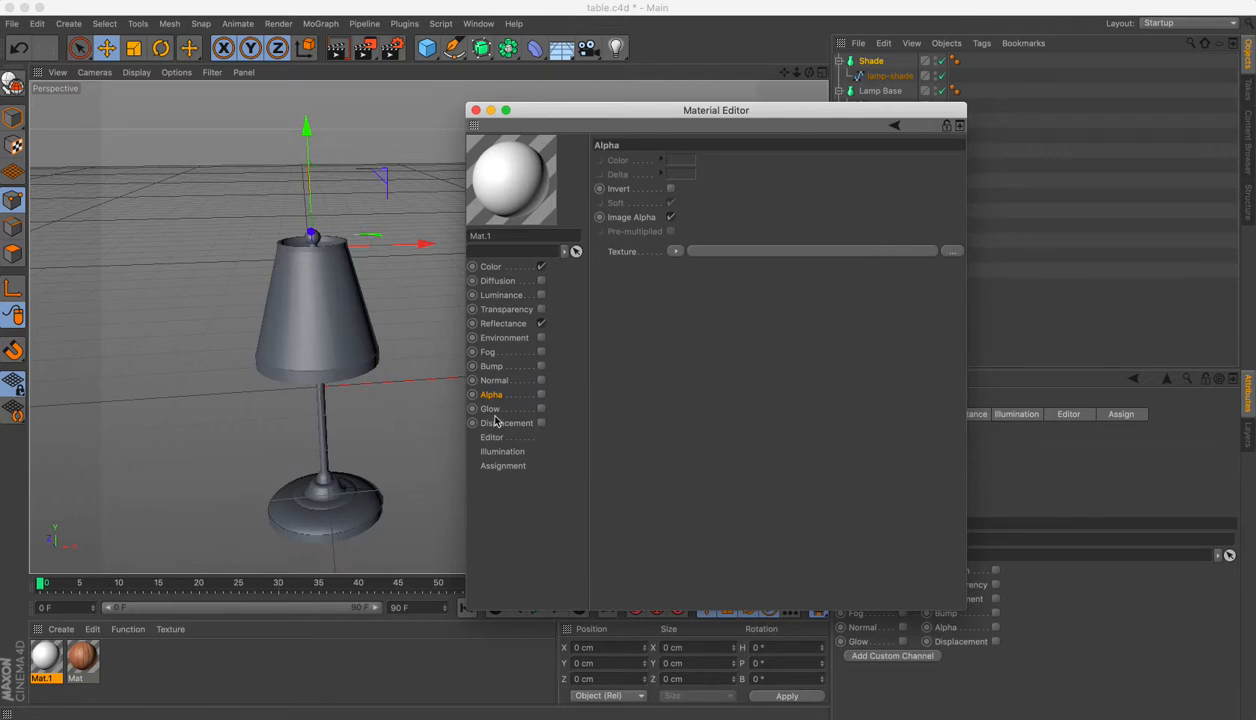
pyautogui.click(541, 394)
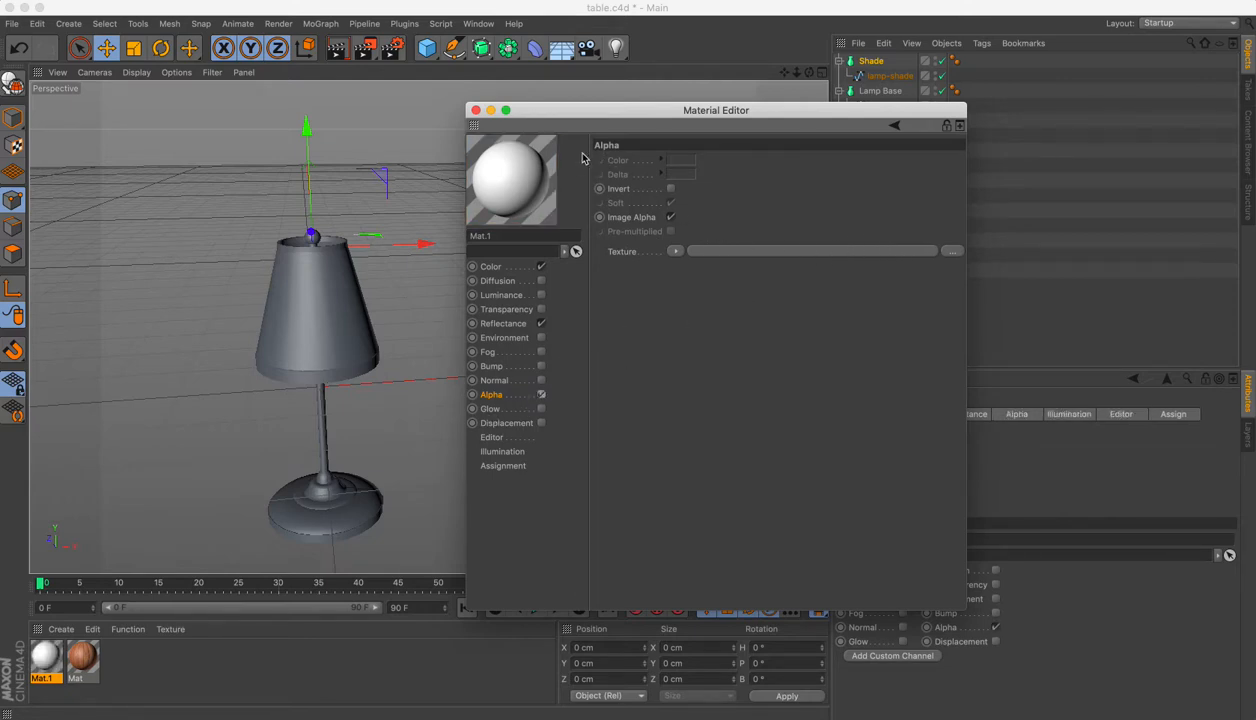
pyautogui.click(476, 110)
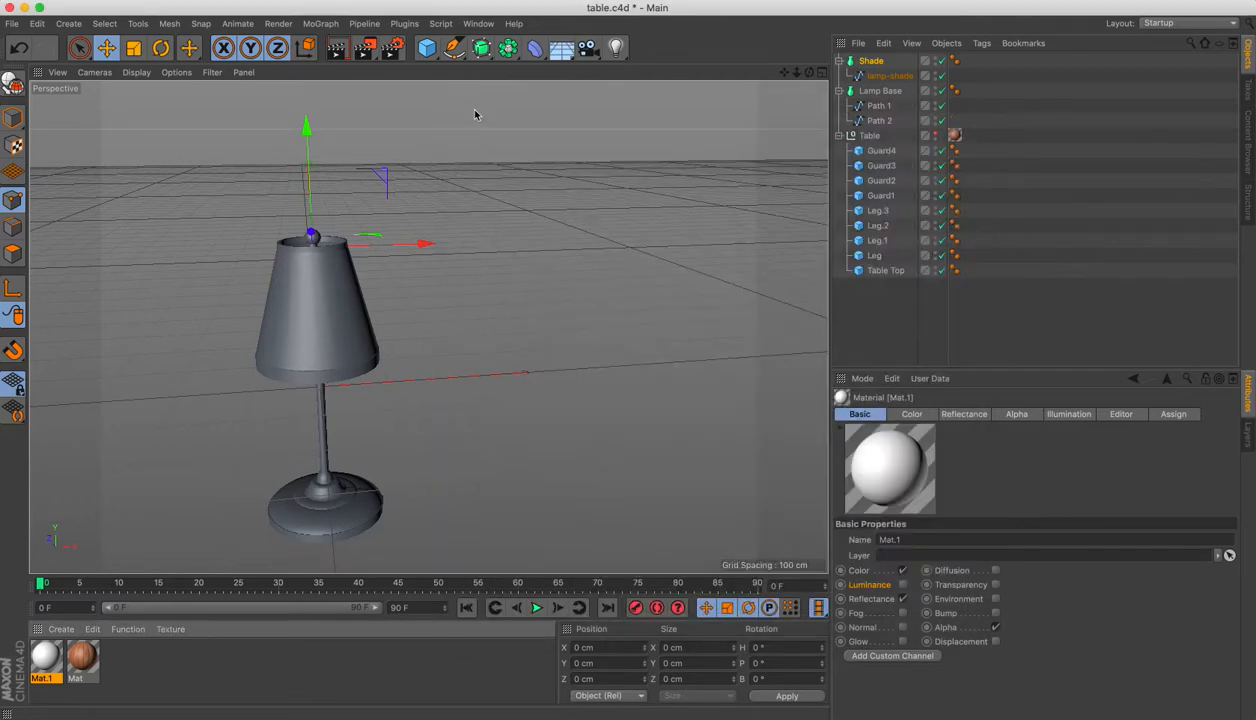
# Apply the white material Mat.1 to the lamp's Shade object
pyautogui.moveTo(891, 471); pyautogui.dragTo(291, 316)
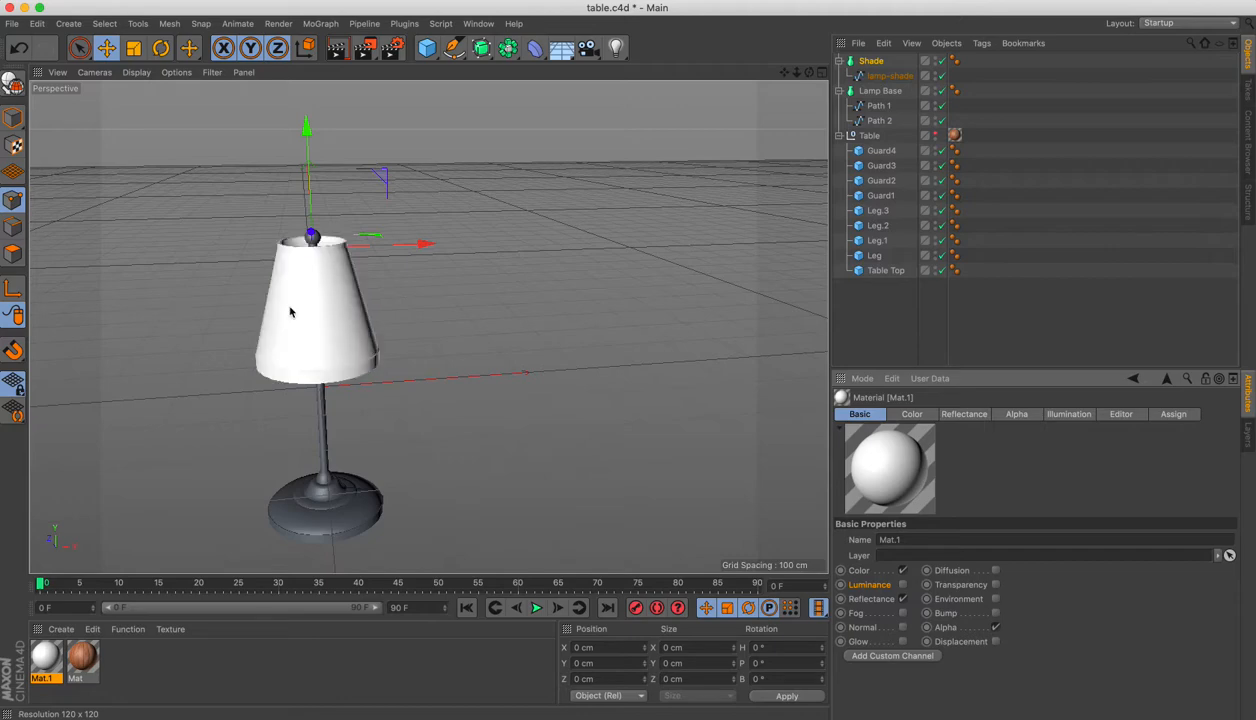
pyautogui.keyDown('alt'); pyautogui.moveTo(392, 347); pyautogui.dragTo(516, 342); pyautogui.keyUp('alt')
pyautogui.keyDown('alt'); pyautogui.moveTo(428, 408); pyautogui.dragTo(420, 360); pyautogui.keyUp('alt')
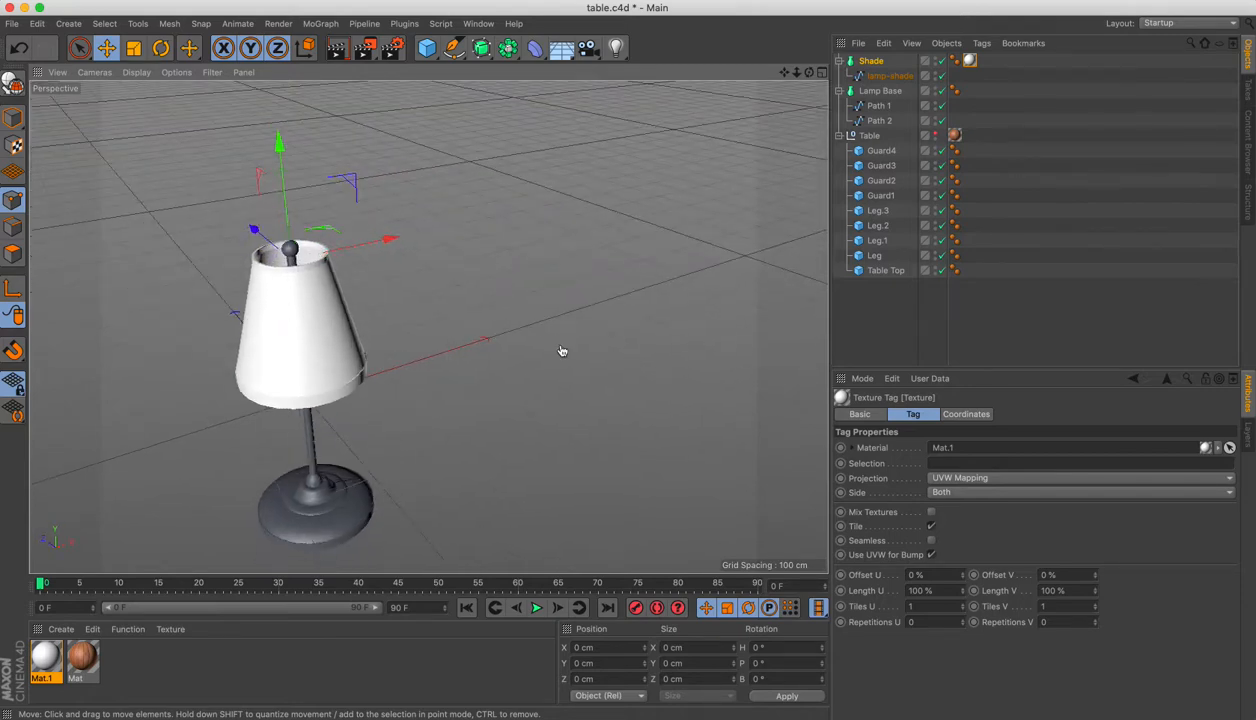
# Check the lamp base in the Illustrator reference photo and return to the Cinema 4D model
pyautogui.press('super+Tab')
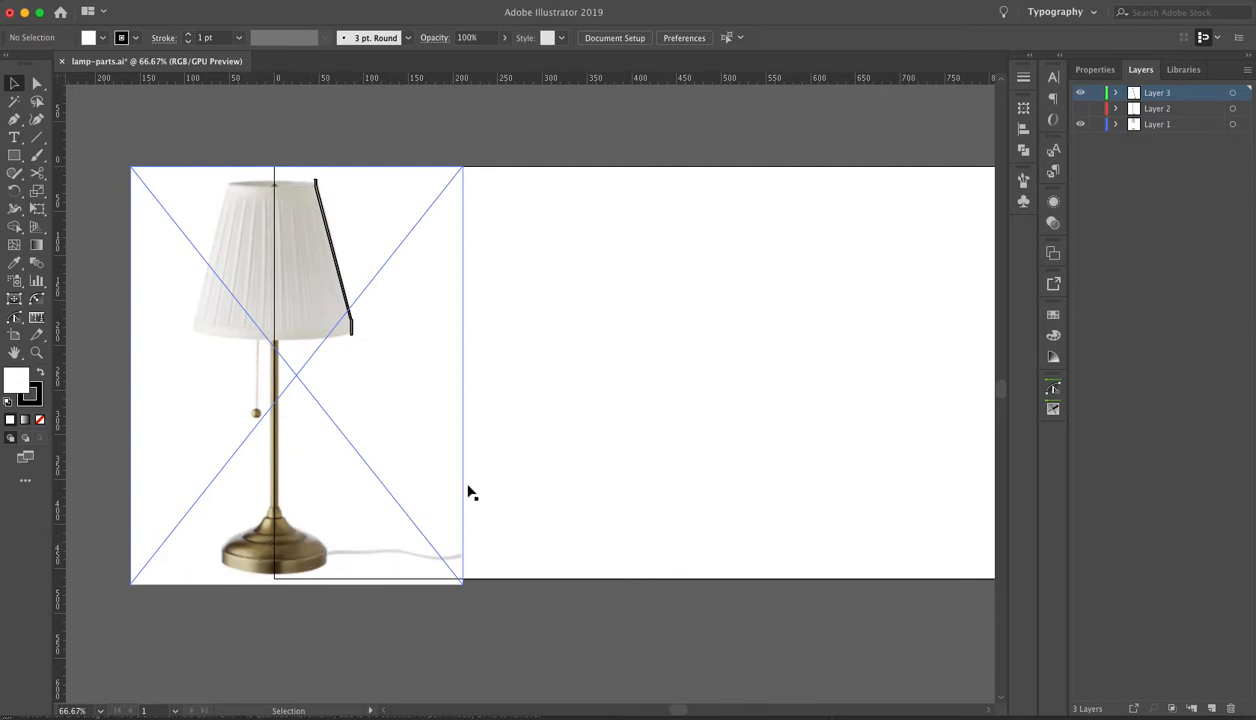
pyautogui.press('super+Tab')
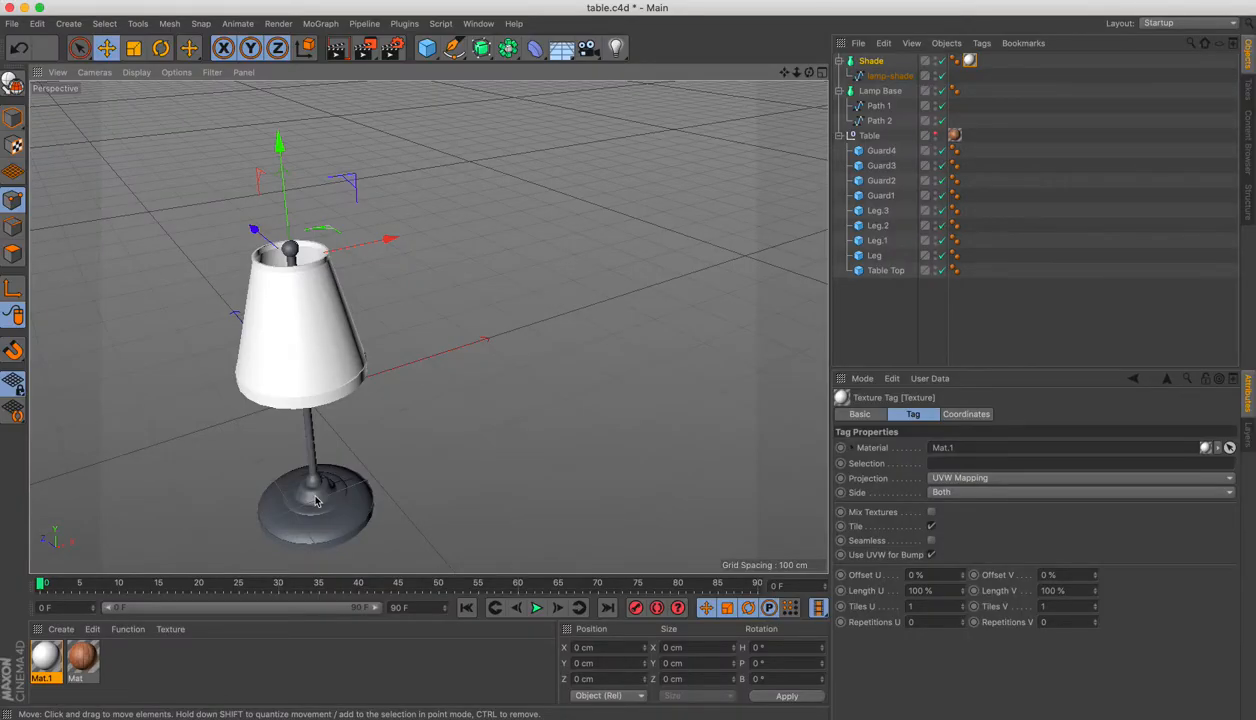
pyautogui.keyDown('alt'); pyautogui.moveTo(320, 477); pyautogui.dragTo(337, 500); pyautogui.keyUp('alt')
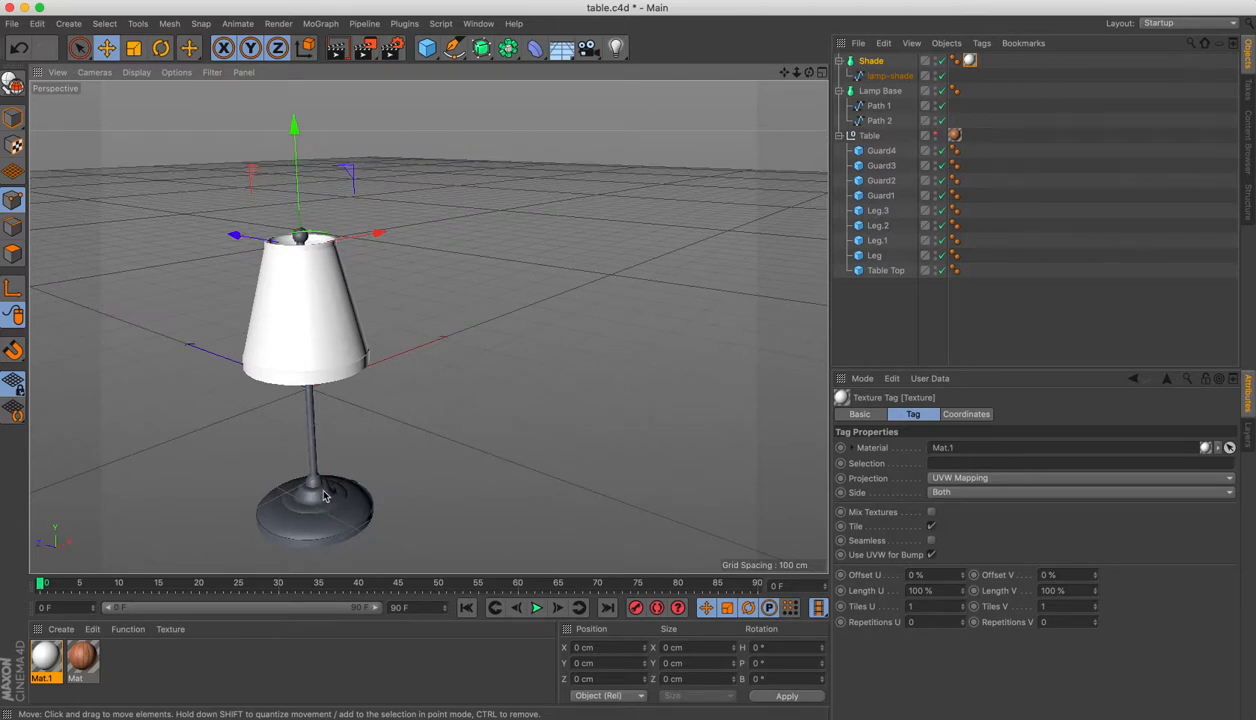
# Create another new material and set its color to R 170, G 95, B 35
pyautogui.click(62, 629)
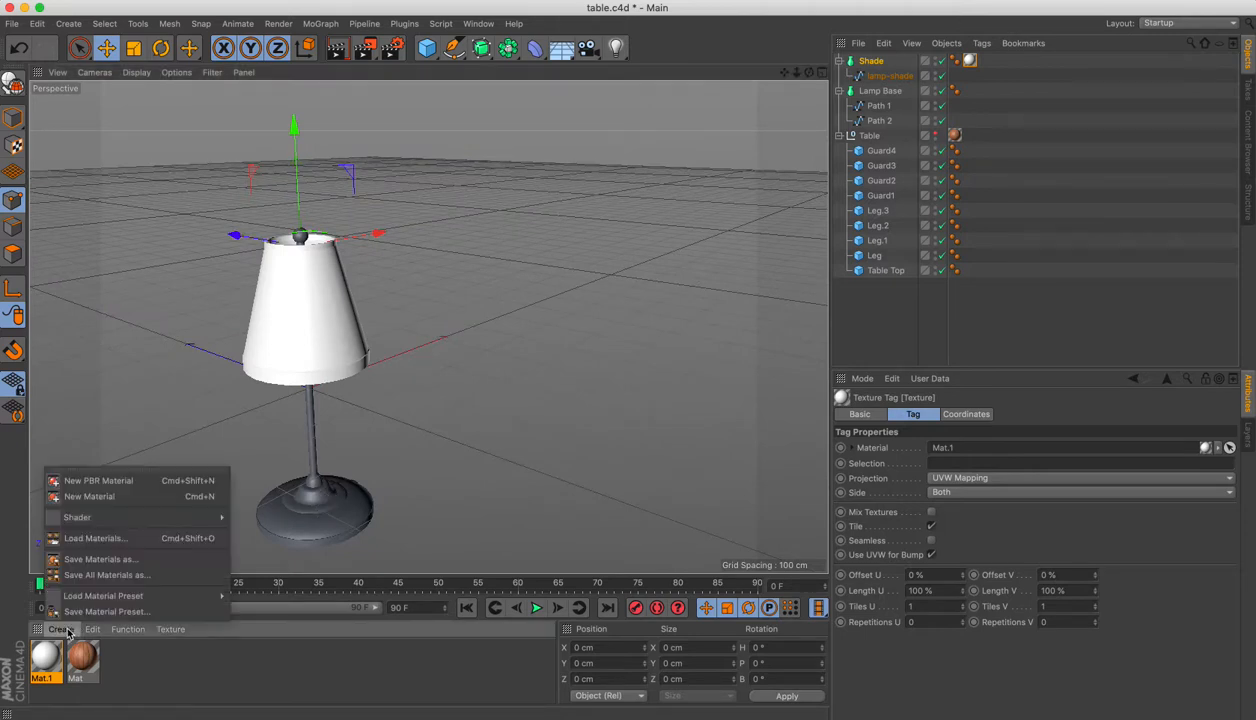
pyautogui.click(103, 495)
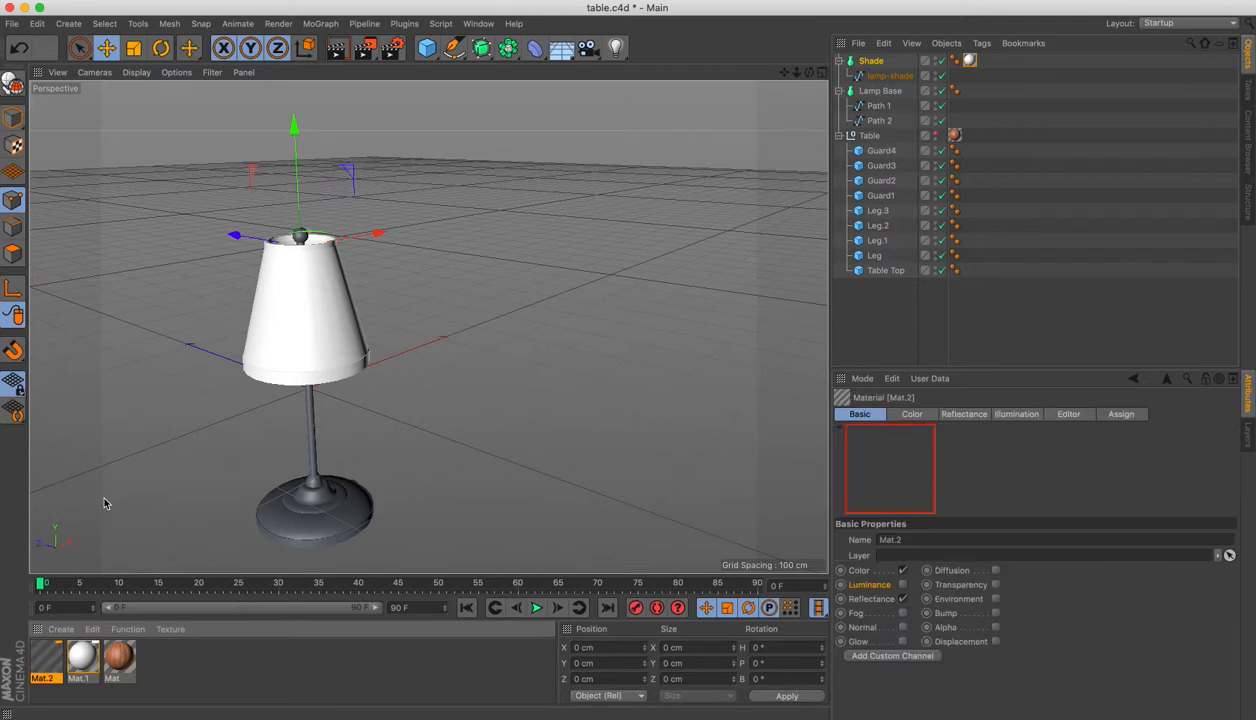
pyautogui.doubleClick(46, 663)
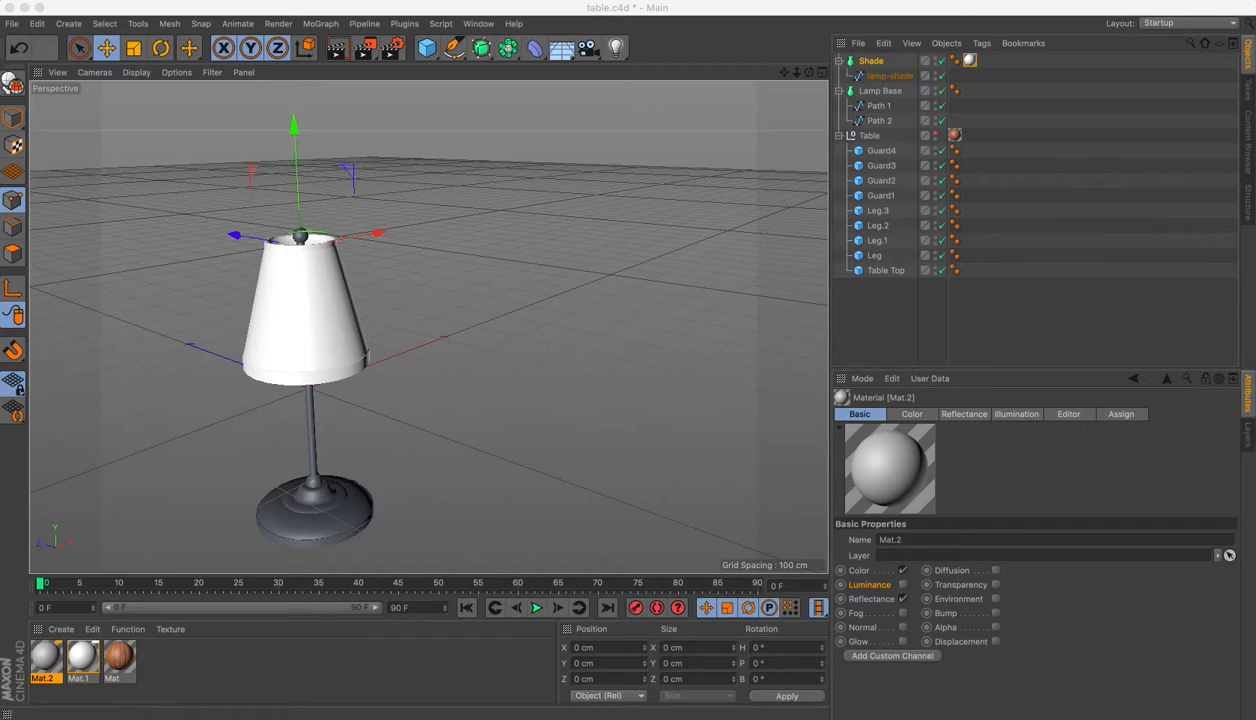
pyautogui.moveTo(280, 118); pyautogui.dragTo(597, 108)
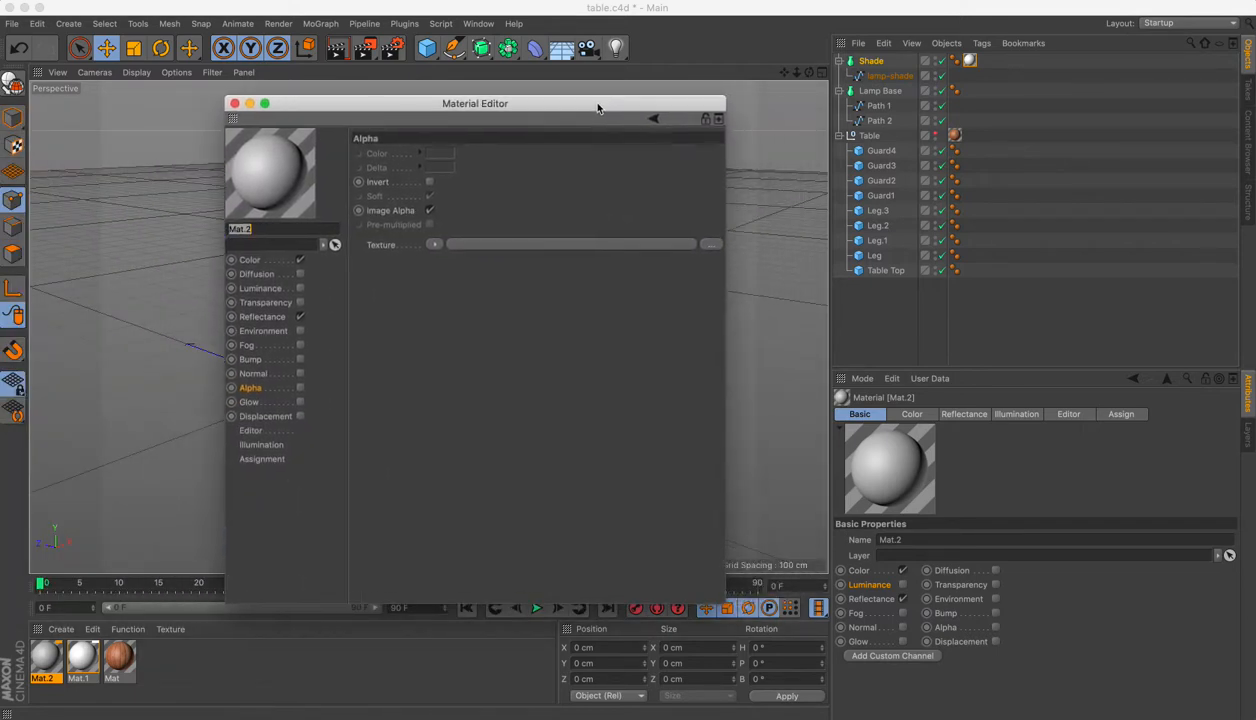
pyautogui.click(249, 262)
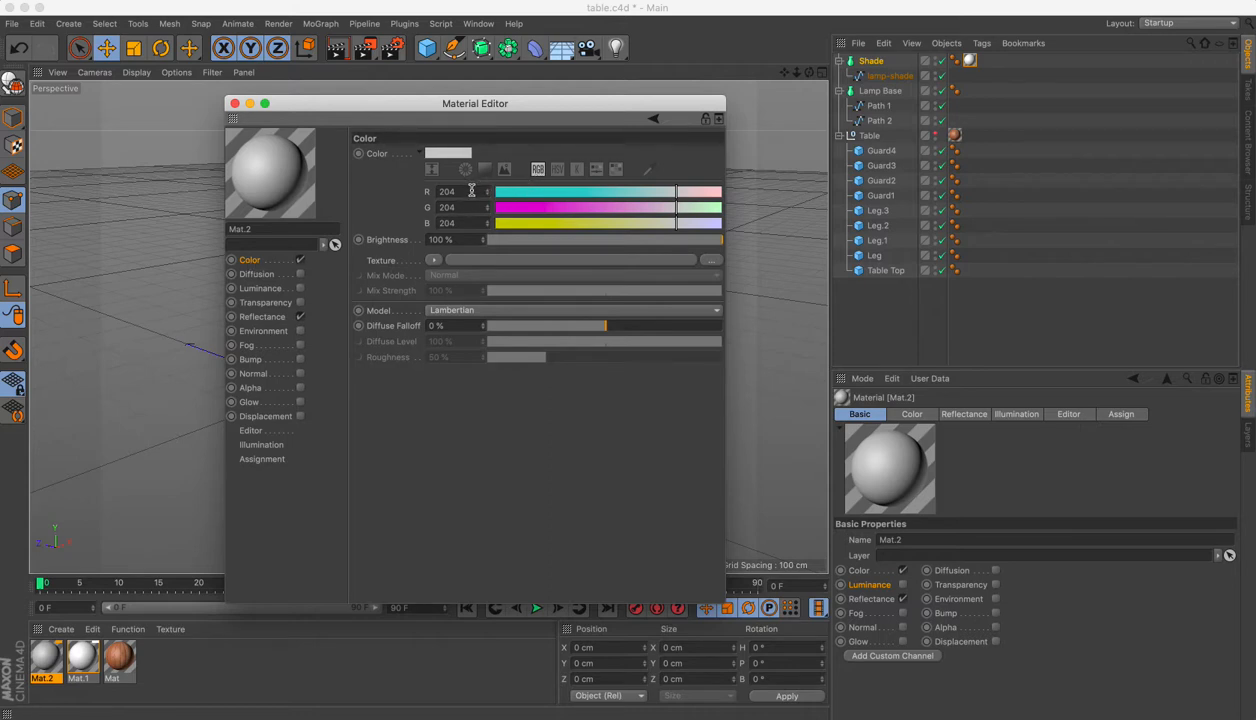
pyautogui.doubleClick(437, 191)
pyautogui.press('BackSpace')
pyautogui.press('Tab')
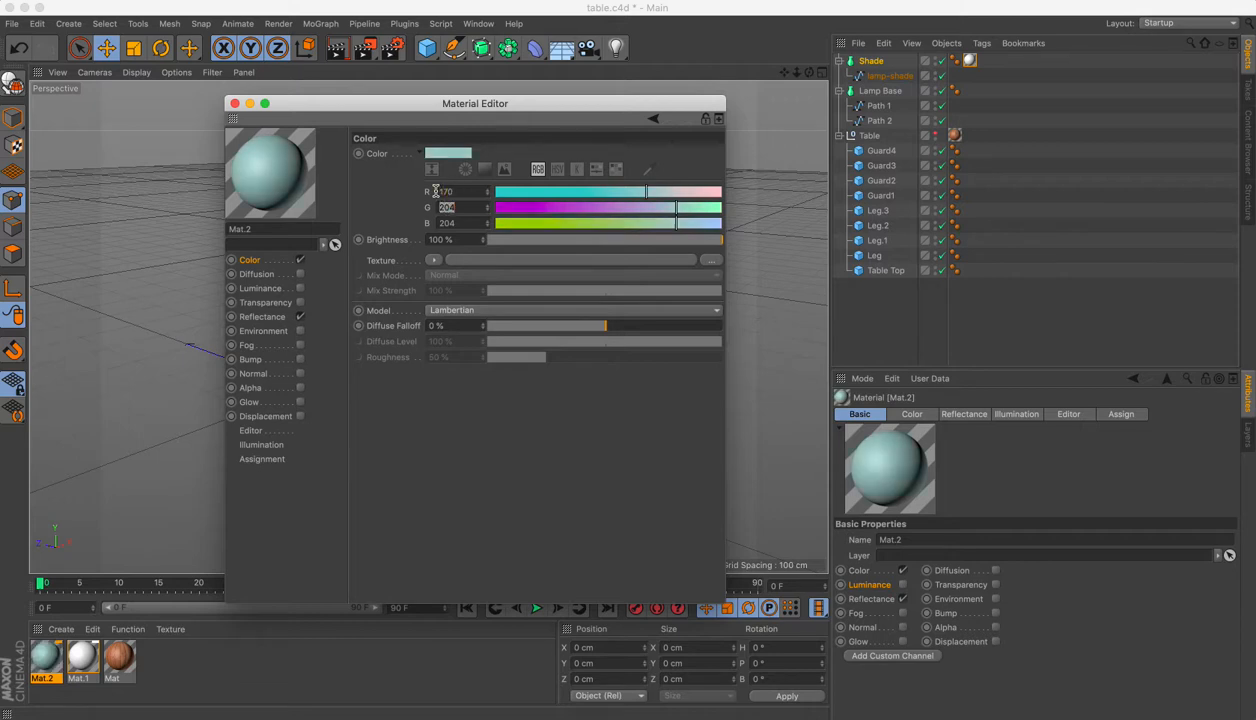
pyautogui.write('5')
pyautogui.press('Tab')
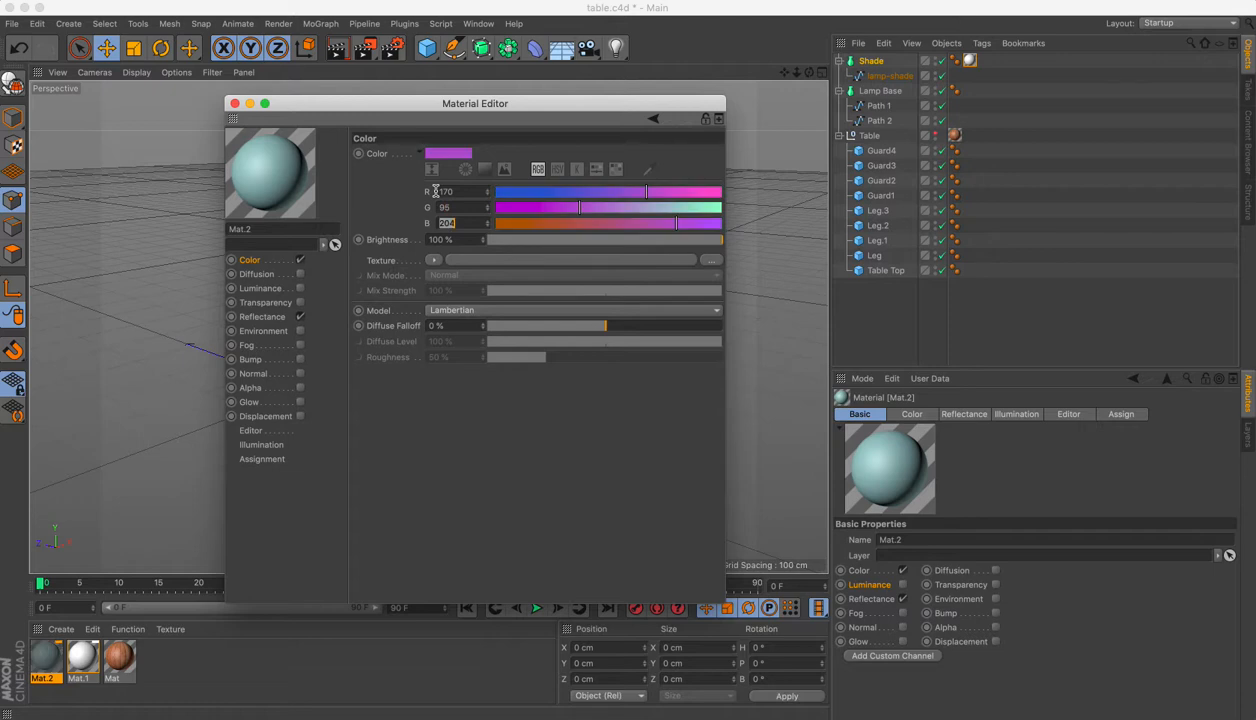
pyautogui.write('35')
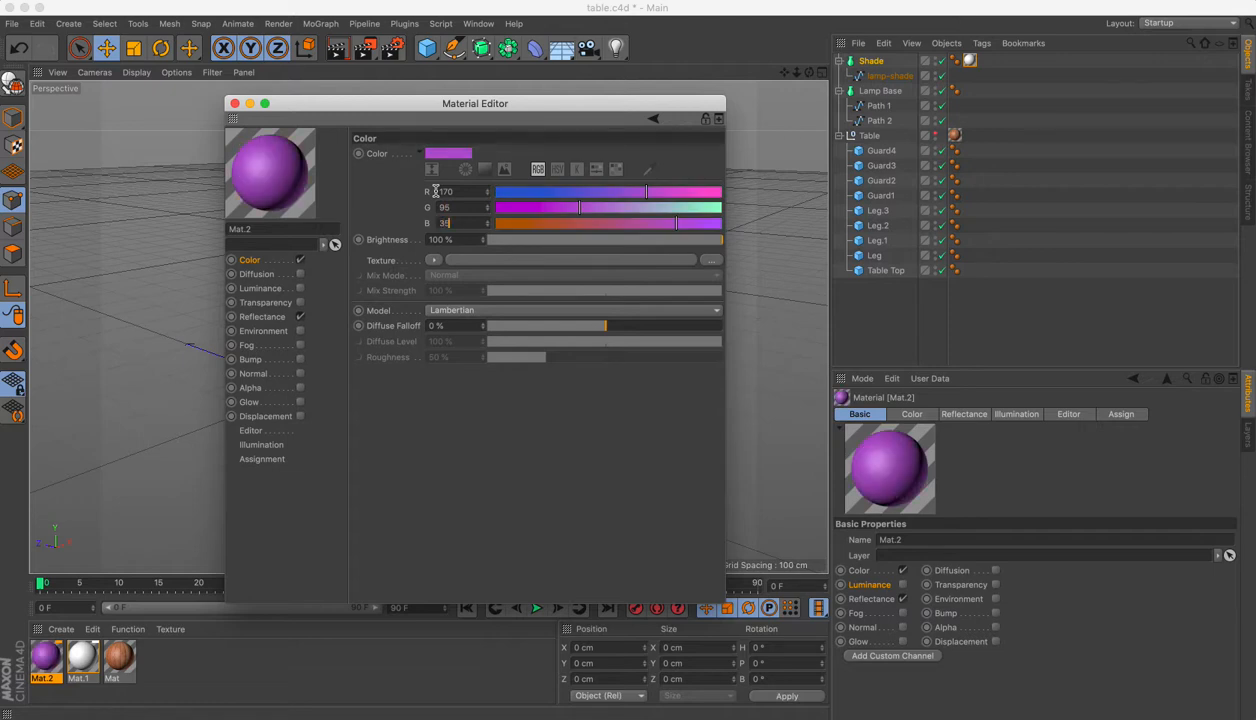
pyautogui.press('Tab')
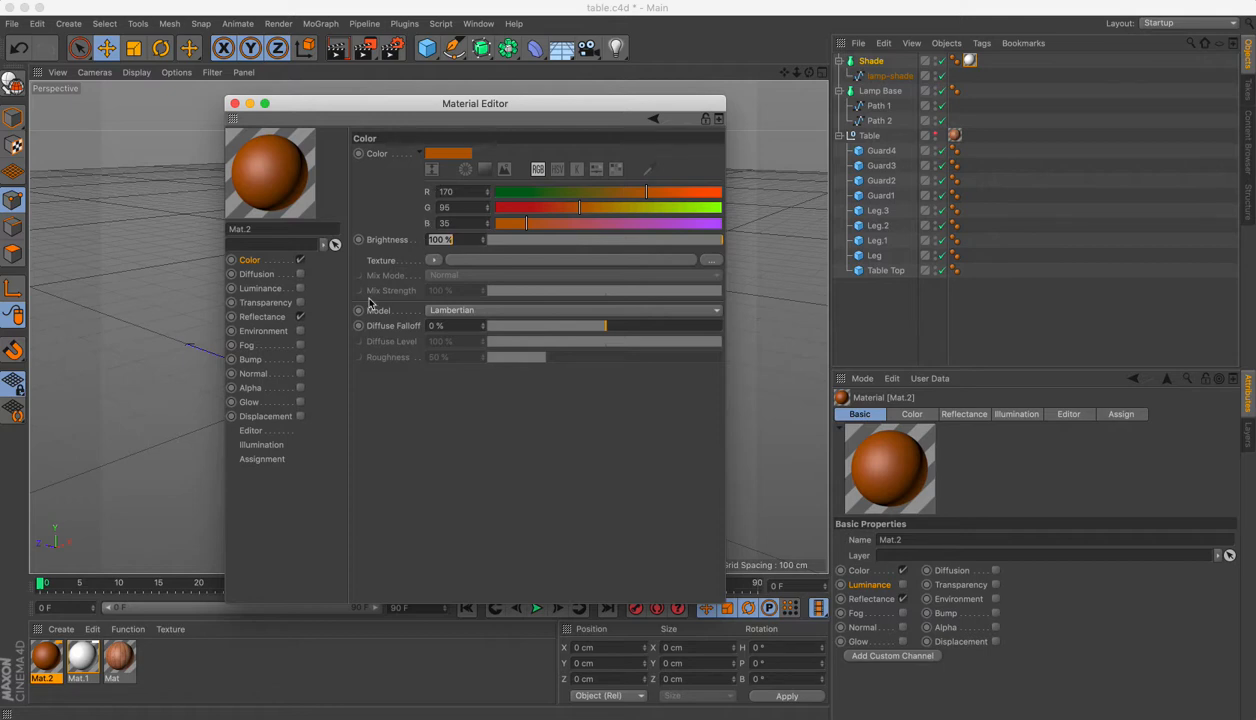
# Add a Reflection (Legacy) layer to the reflectance of the brown material Mat.2
pyautogui.click(254, 319)
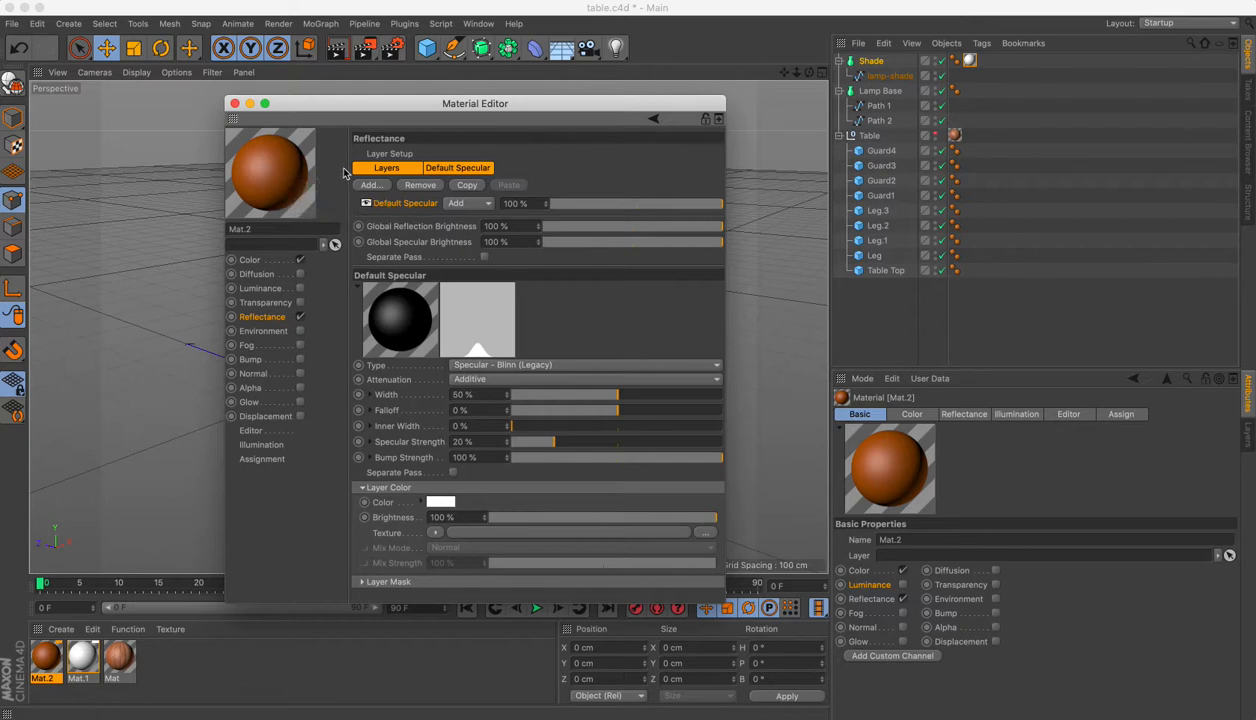
pyautogui.click(376, 170)
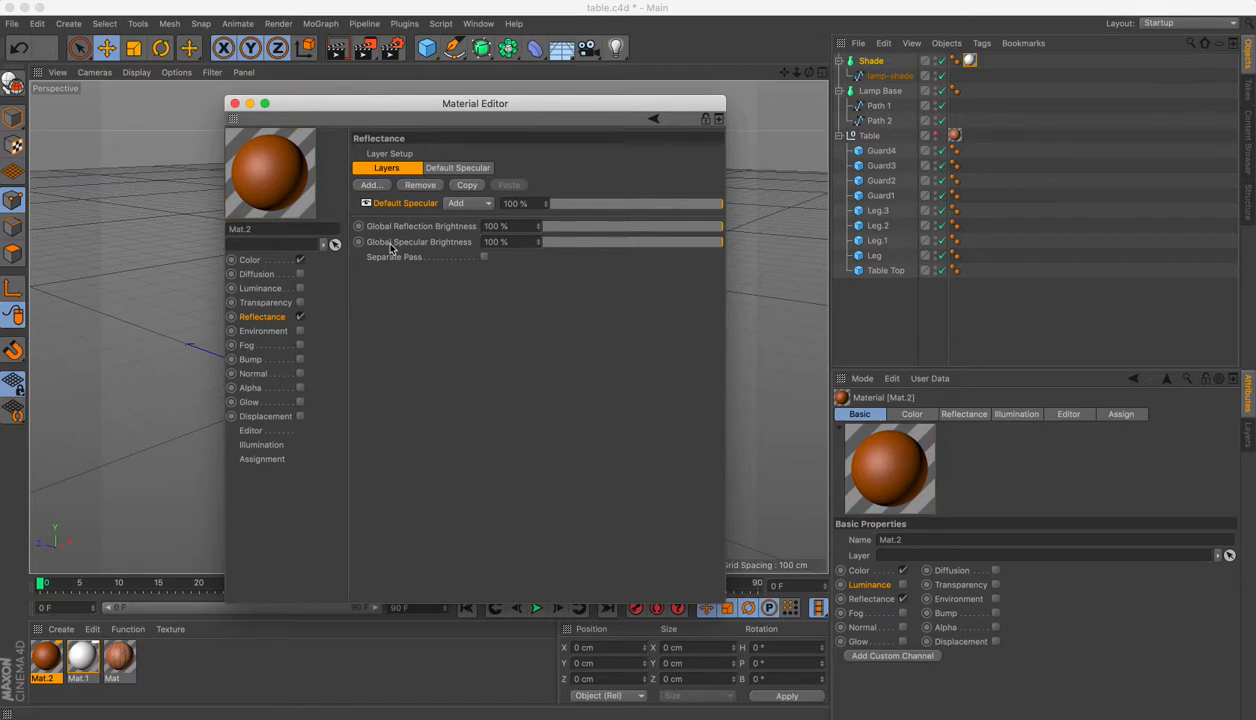
pyautogui.click(370, 186)
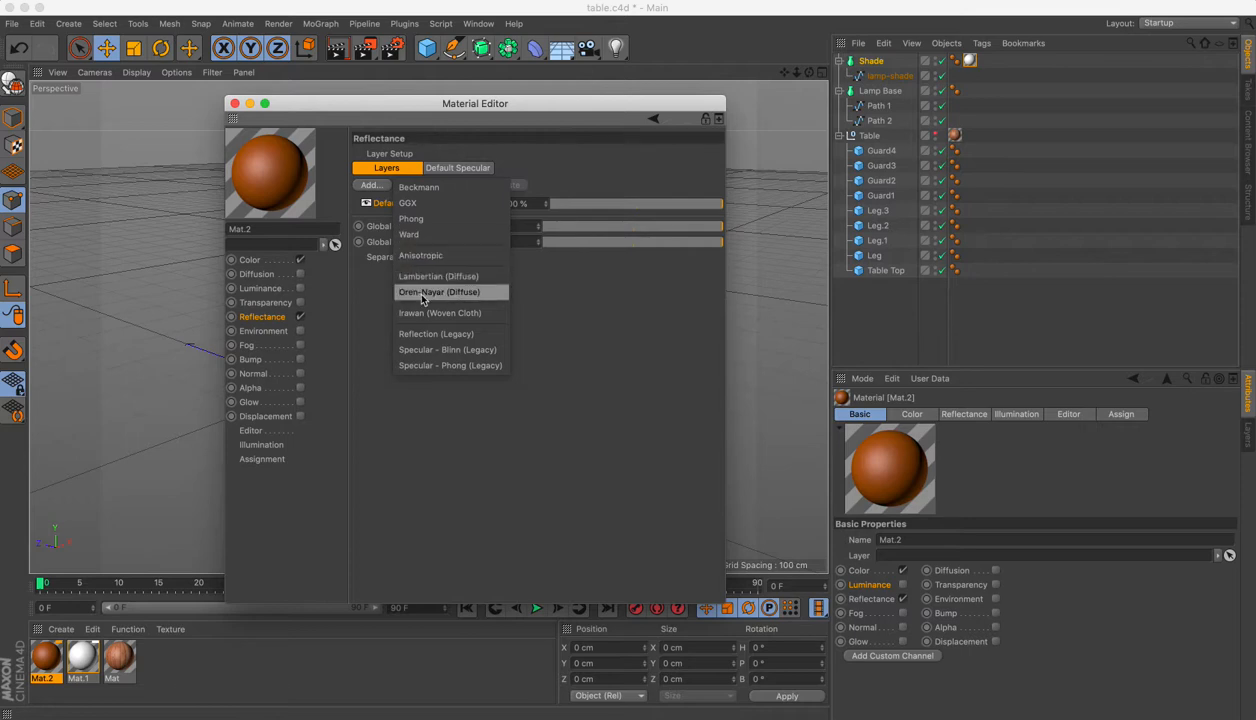
pyautogui.click(422, 336)
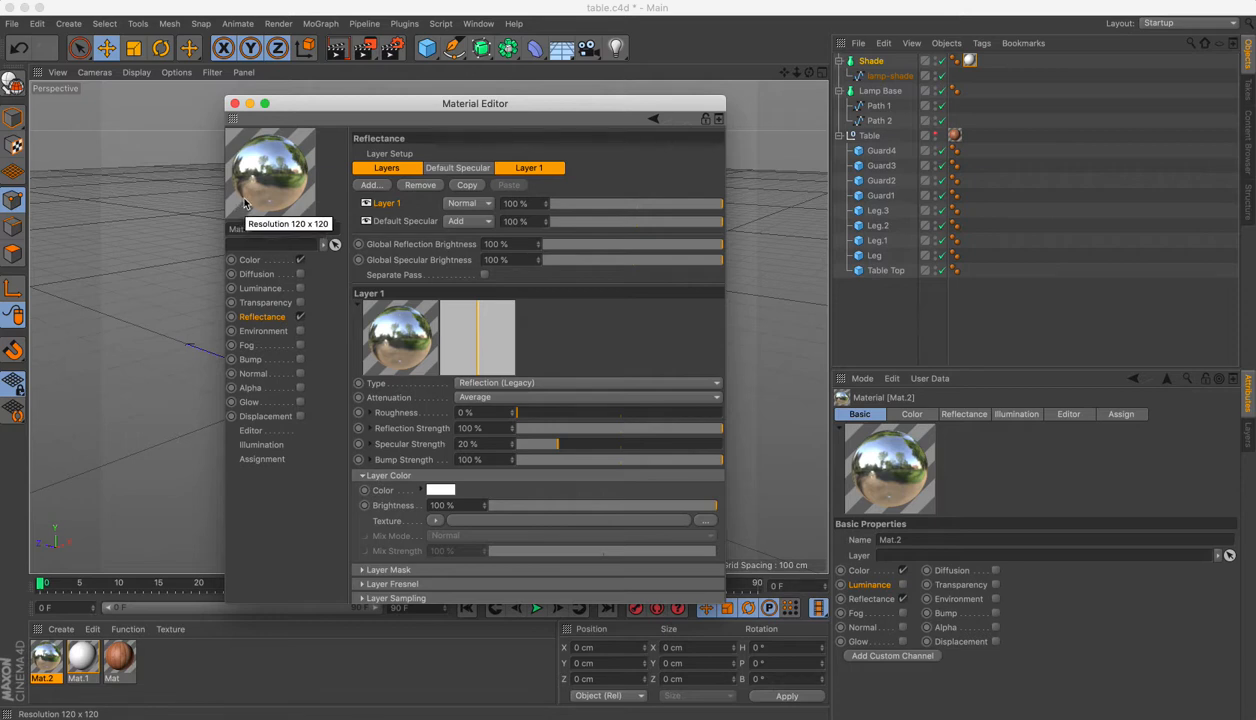
# Assign the Metal surface shader as the texture of the reflection layer's color
pyautogui.click(434, 522)
pyautogui.moveTo(441, 510)
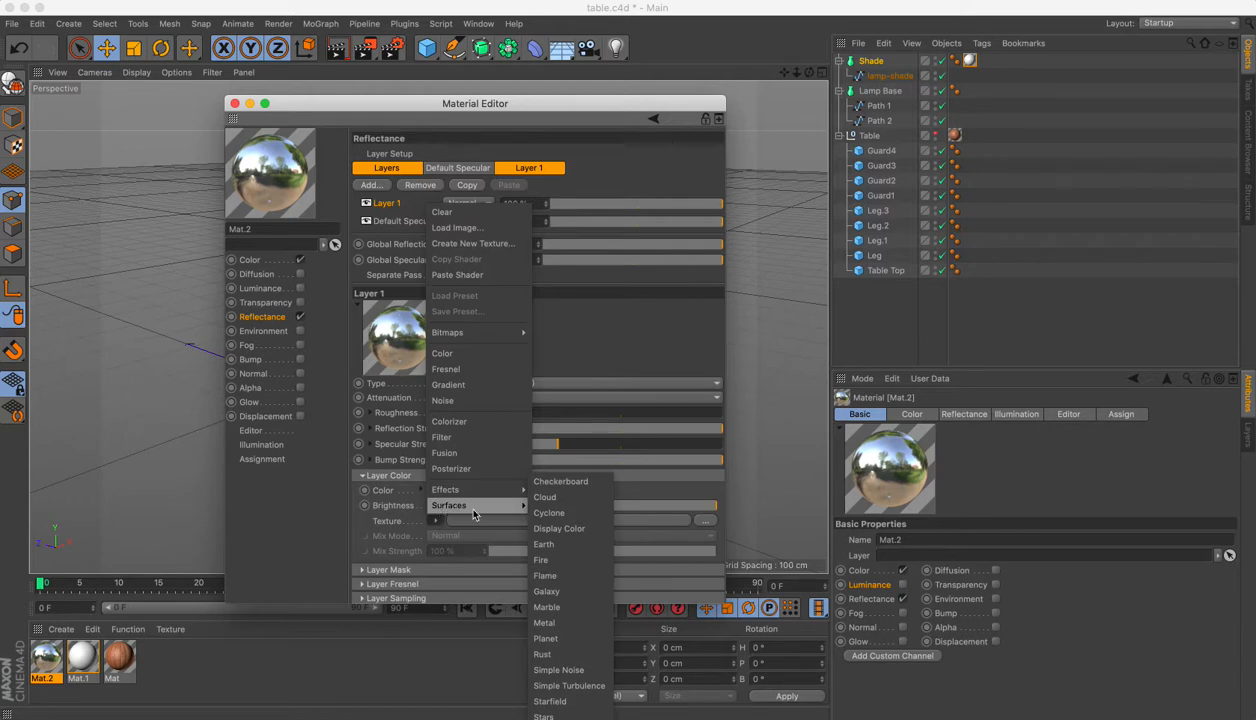
pyautogui.click(548, 623)
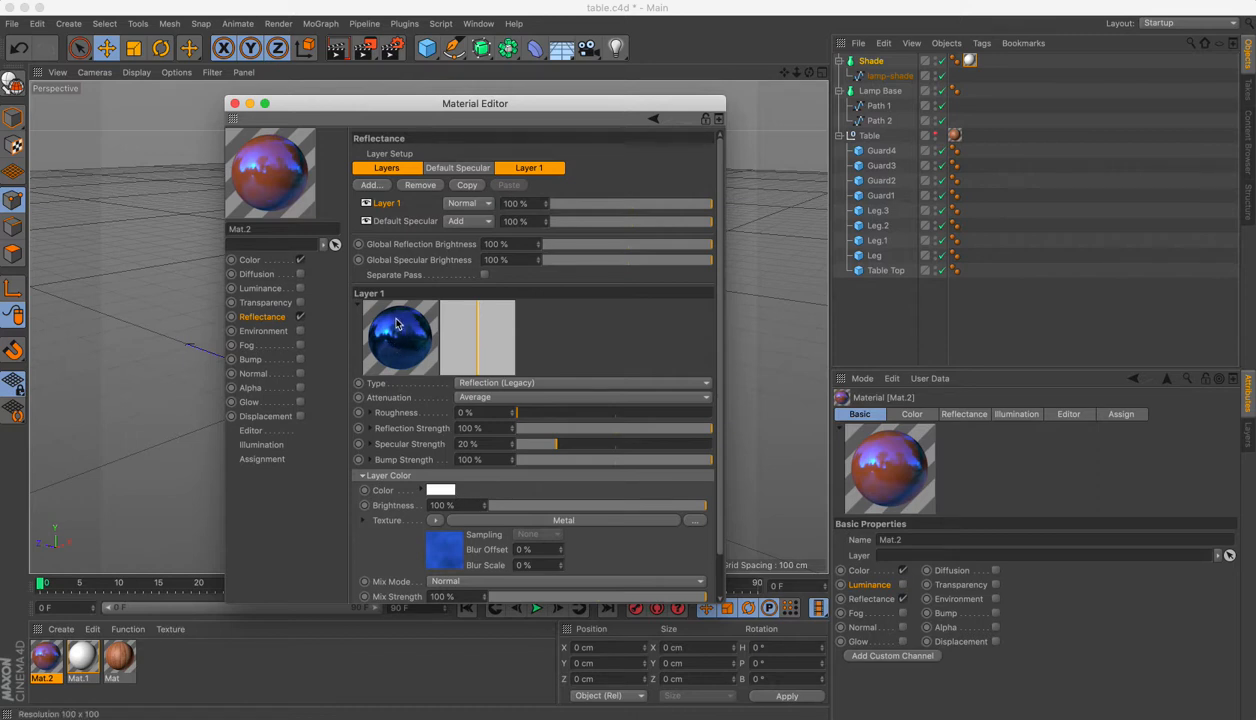
# Set the dark start color of the Metal shader's gradient in the reflection layer to R 200, G 130, B 5
pyautogui.click(445, 552)
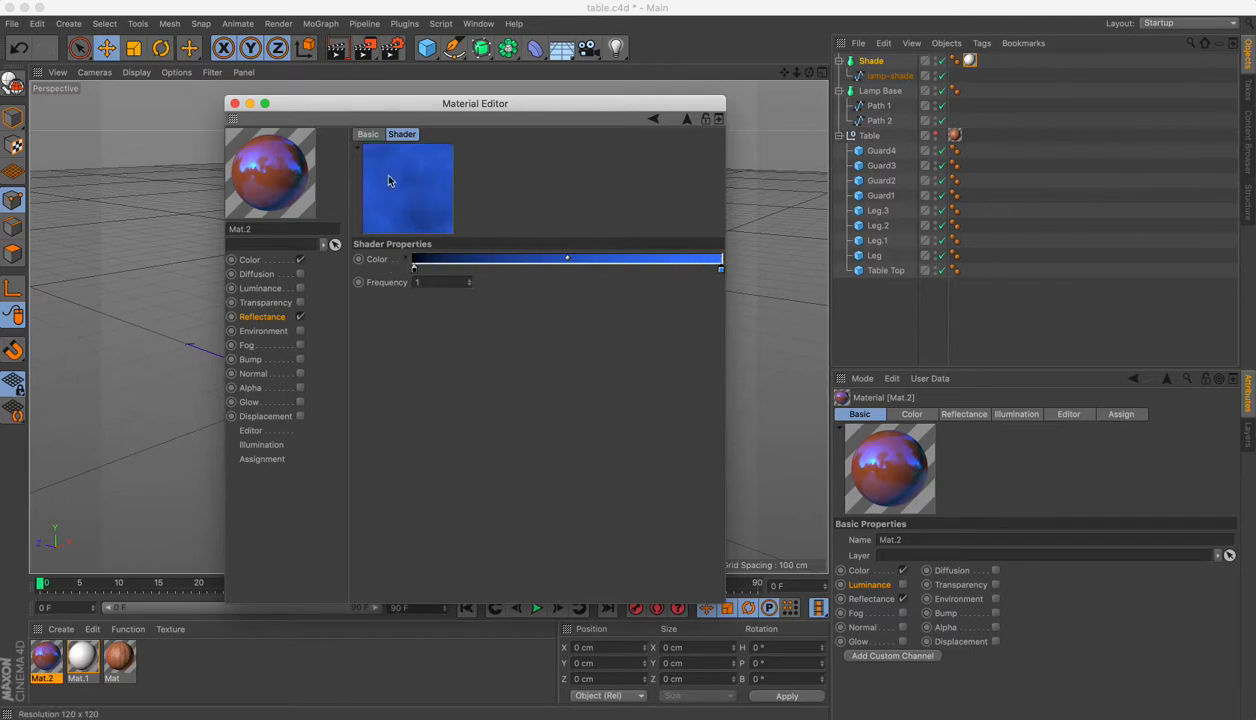
pyautogui.doubleClick(414, 271)
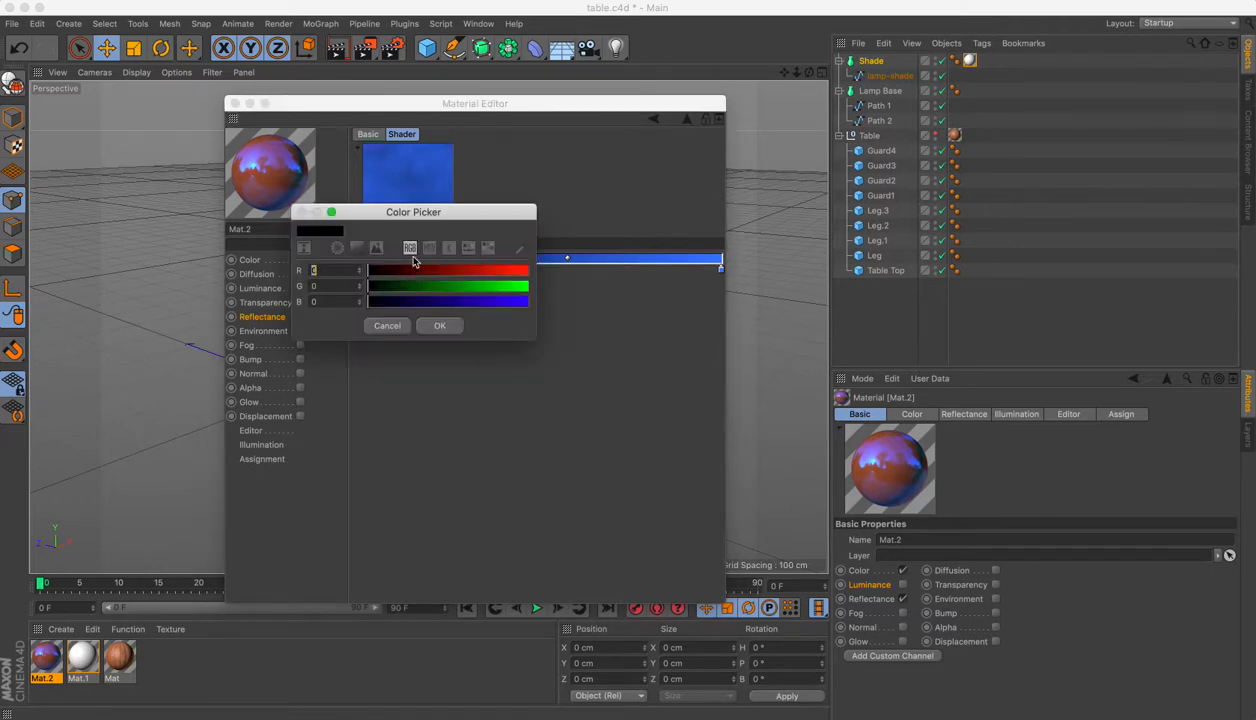
pyautogui.click(339, 270)
pyautogui.write('200')
pyautogui.press('Tab')
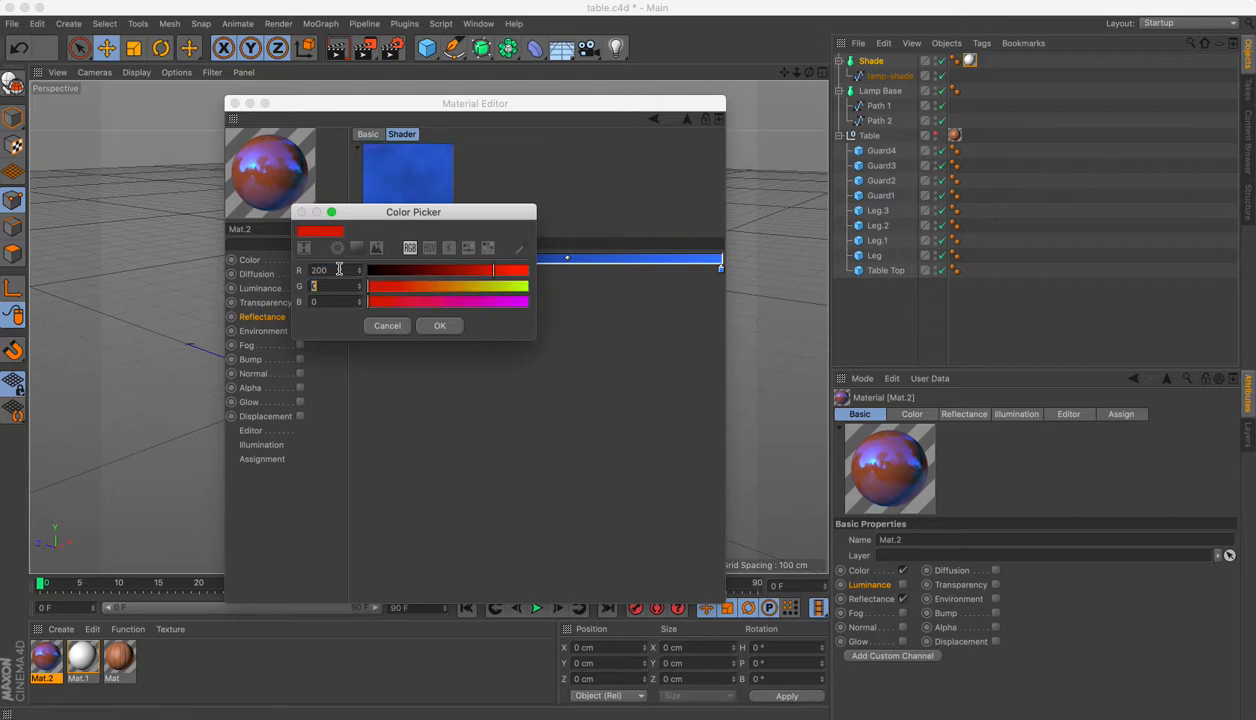
pyautogui.write('130')
pyautogui.press('Tab')
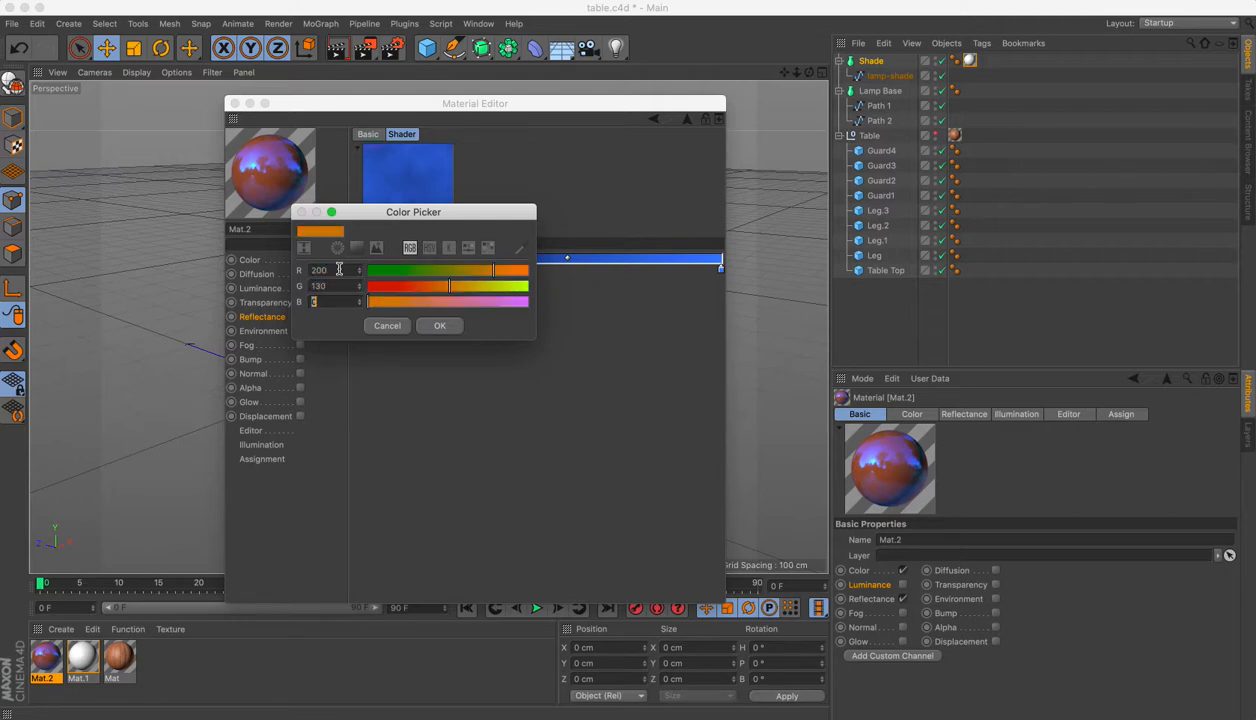
pyautogui.write('5')
pyautogui.press('Tab')
pyautogui.click(436, 327)
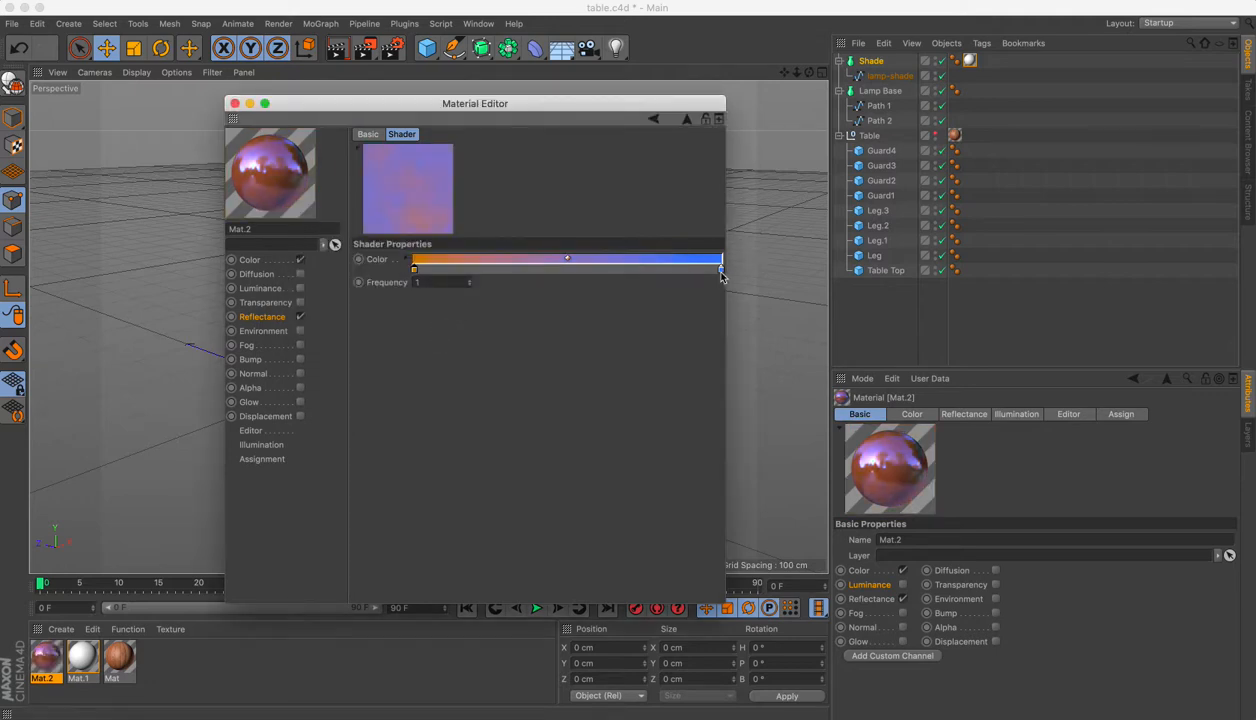
# Set the blue end color of the Metal shader's gradient to R 230, G 175, B 100
pyautogui.doubleClick(721, 271)
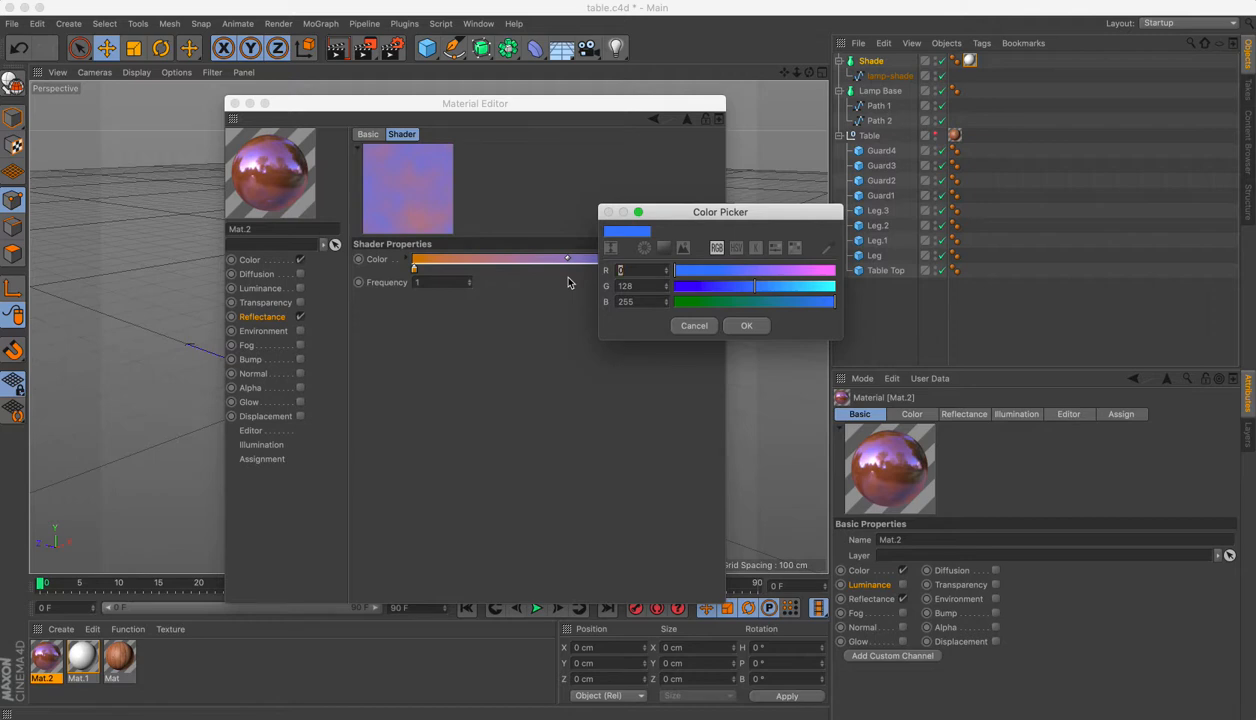
pyautogui.write('230')
pyautogui.press('Tab')
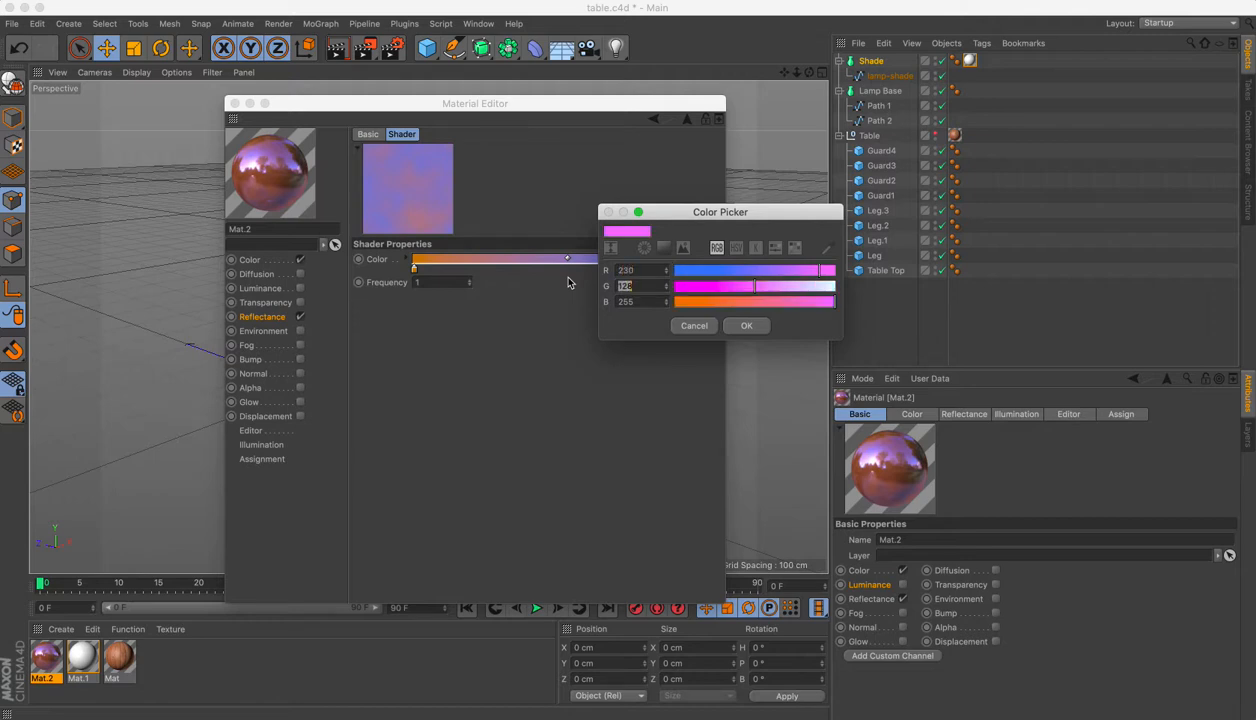
pyautogui.write('175')
pyautogui.press('Tab')
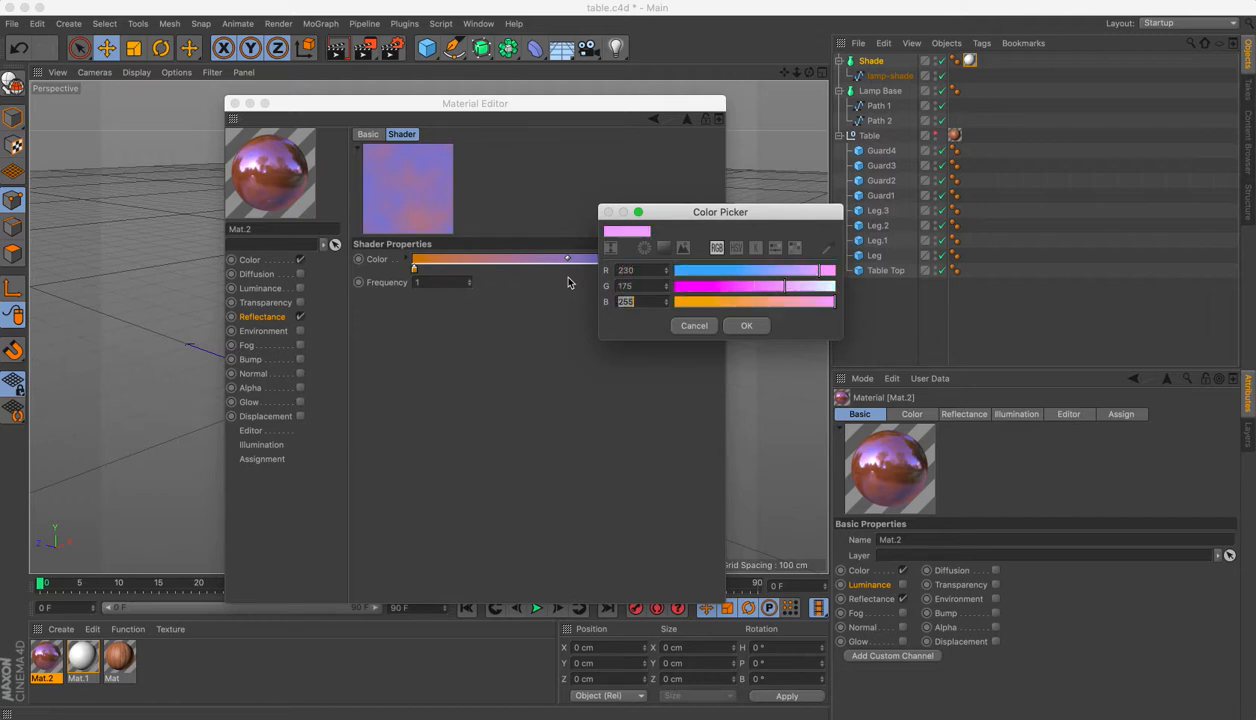
pyautogui.write('100')
pyautogui.press('Return')
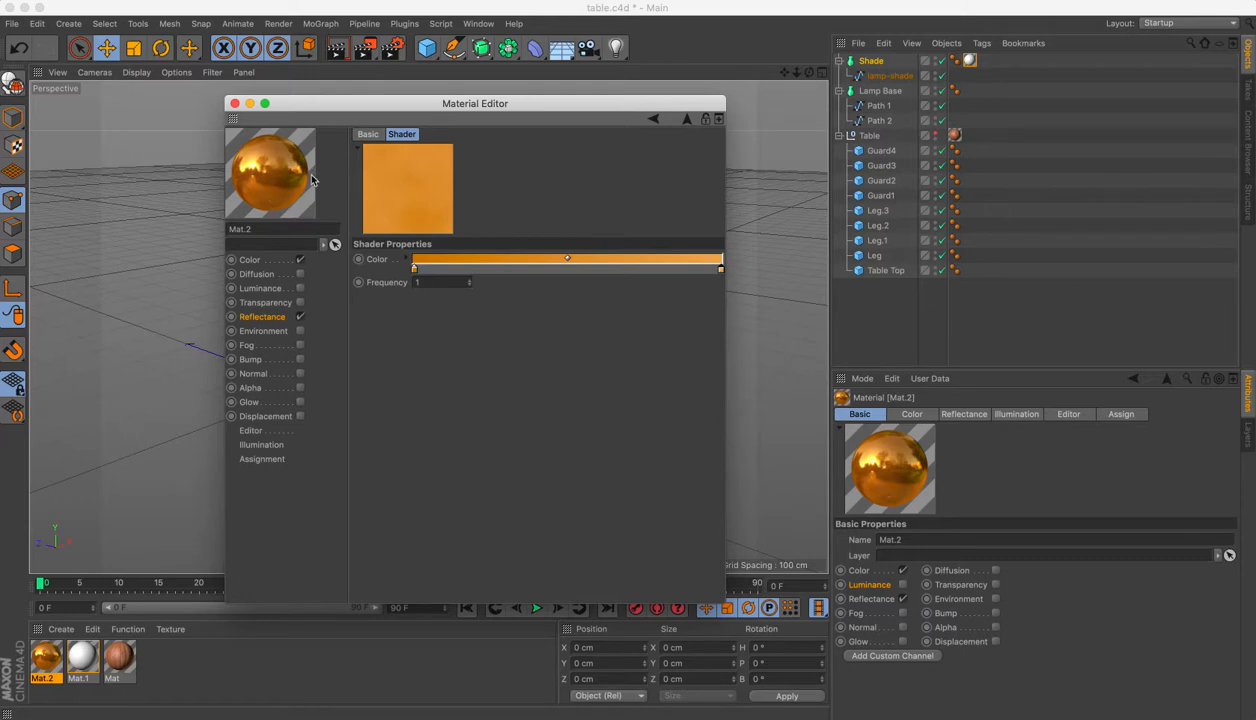
# Copy the Metal shader from the reflection layer's texture and paste it as the texture of Mat.2's enabled Bump channel
pyautogui.click(655, 120)
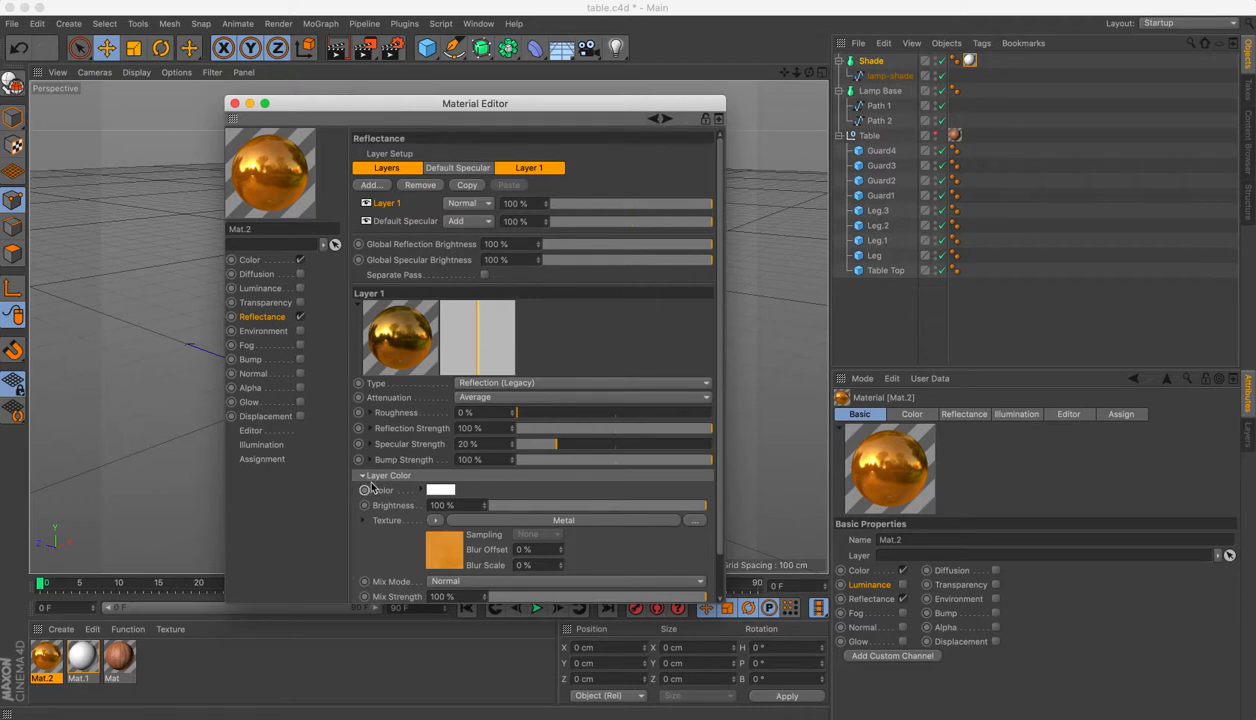
pyautogui.click(436, 521)
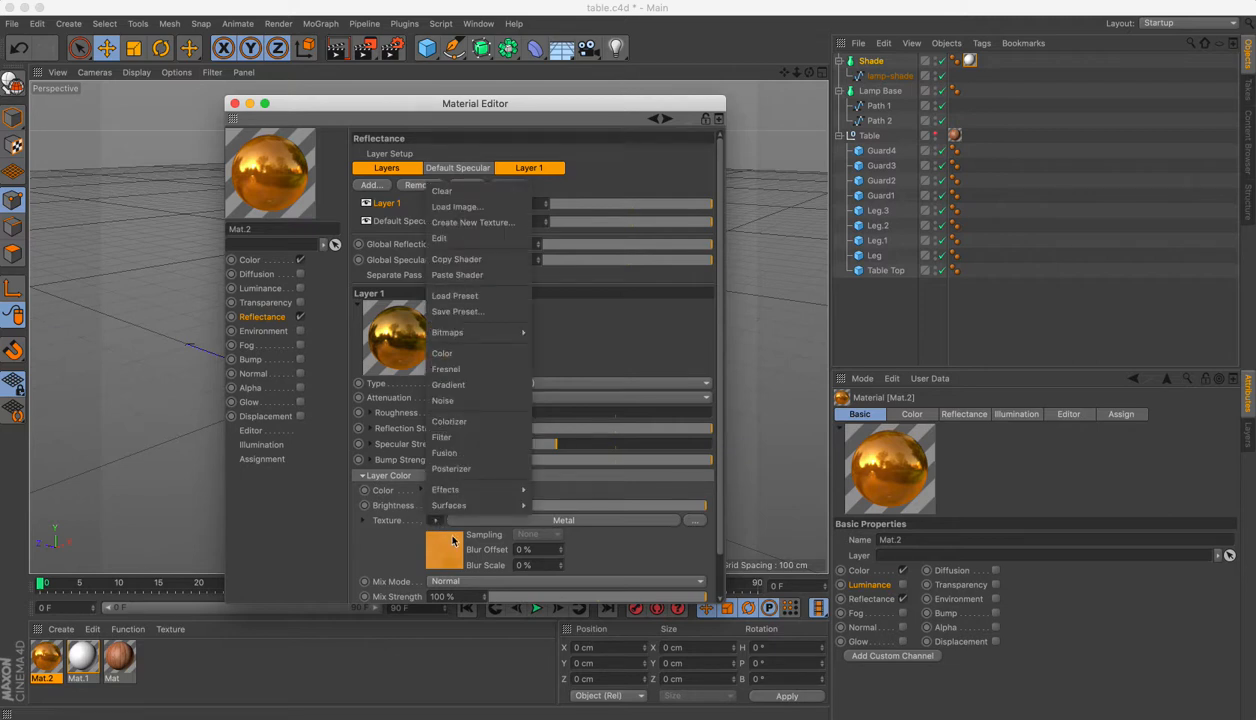
pyautogui.moveTo(473, 341)
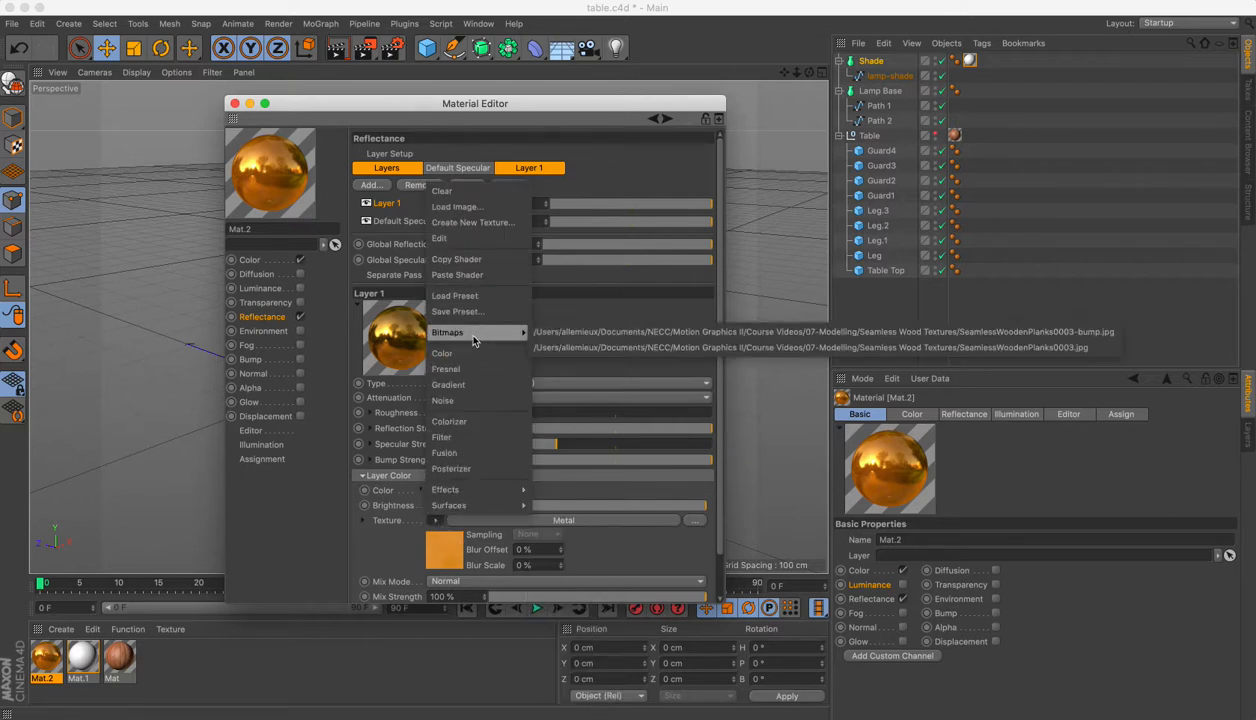
pyautogui.click(479, 259)
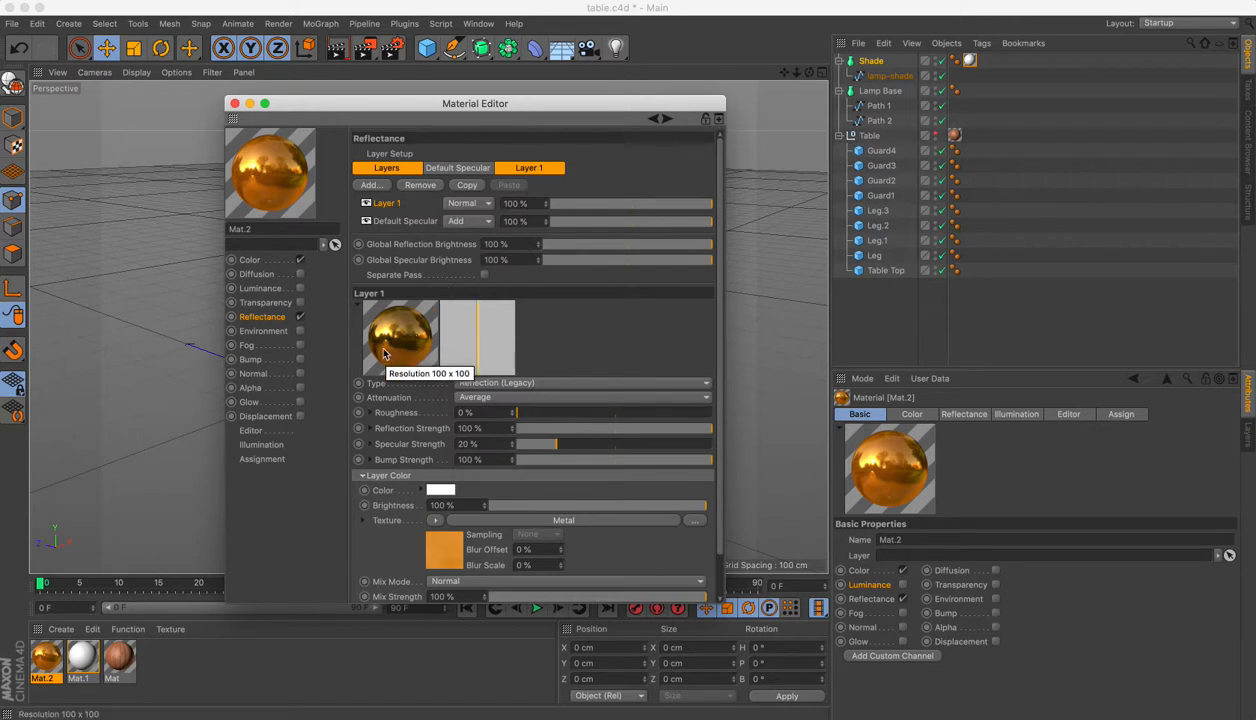
pyautogui.click(300, 359)
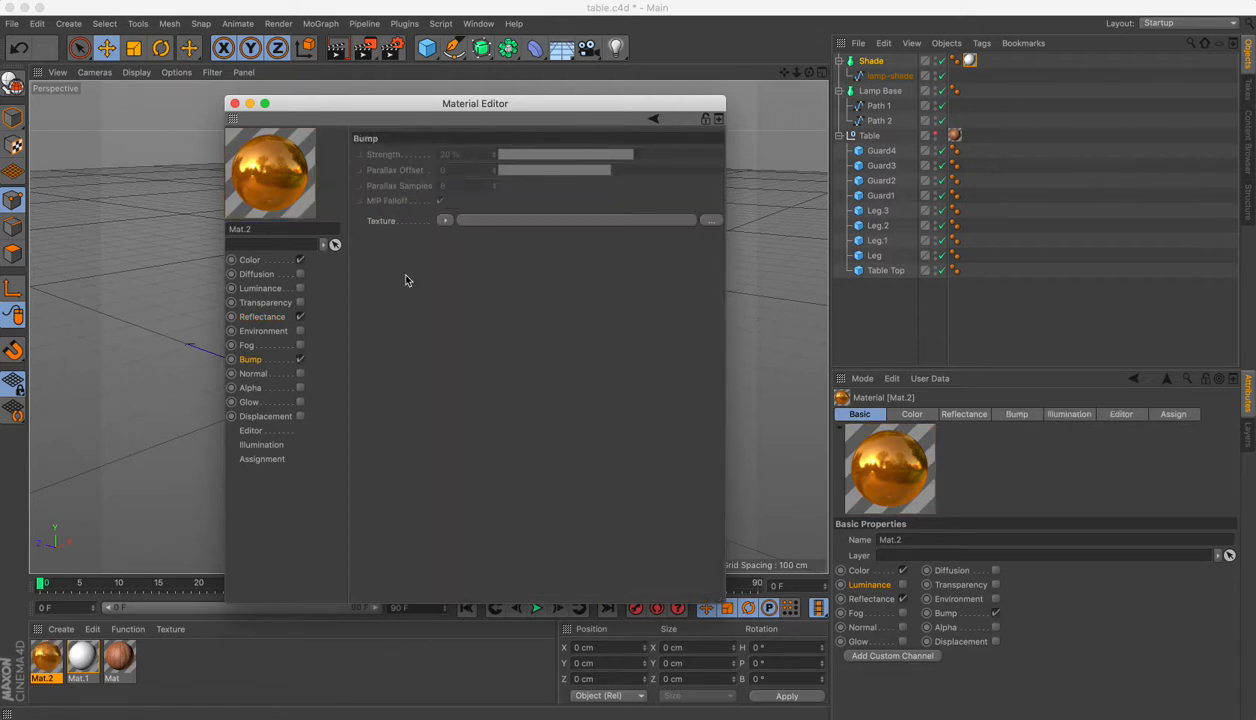
pyautogui.click(446, 221)
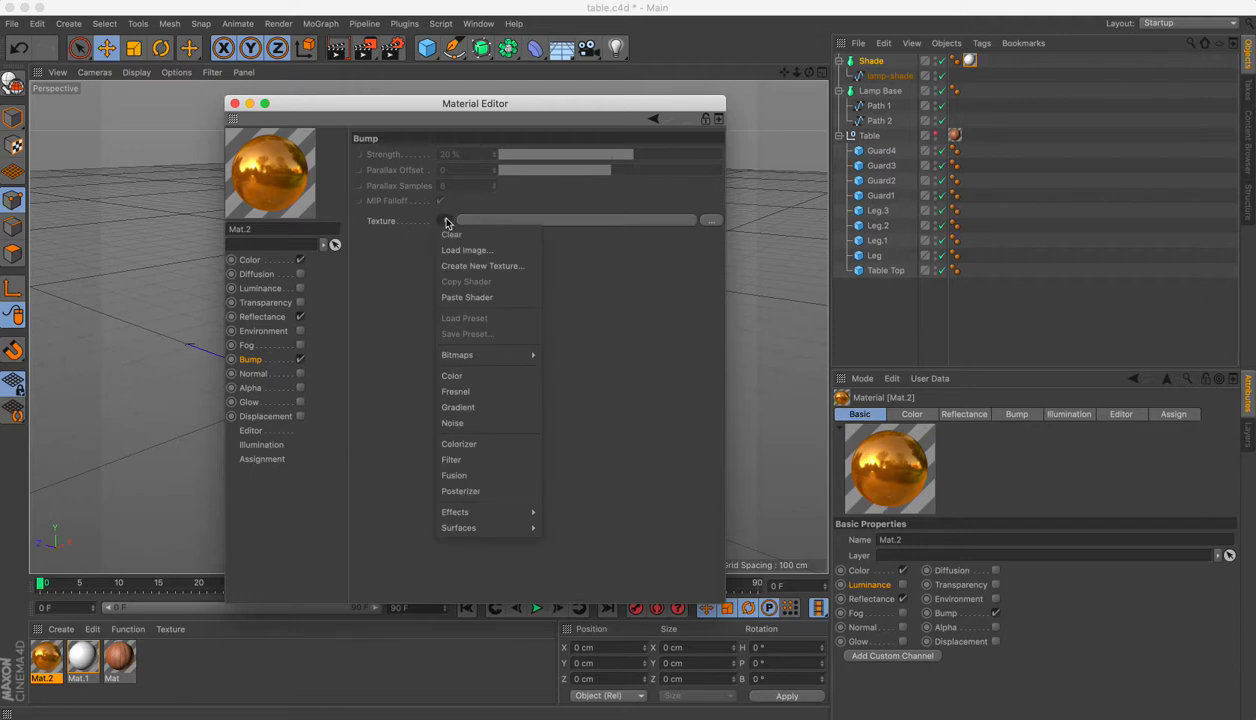
pyautogui.click(453, 299)
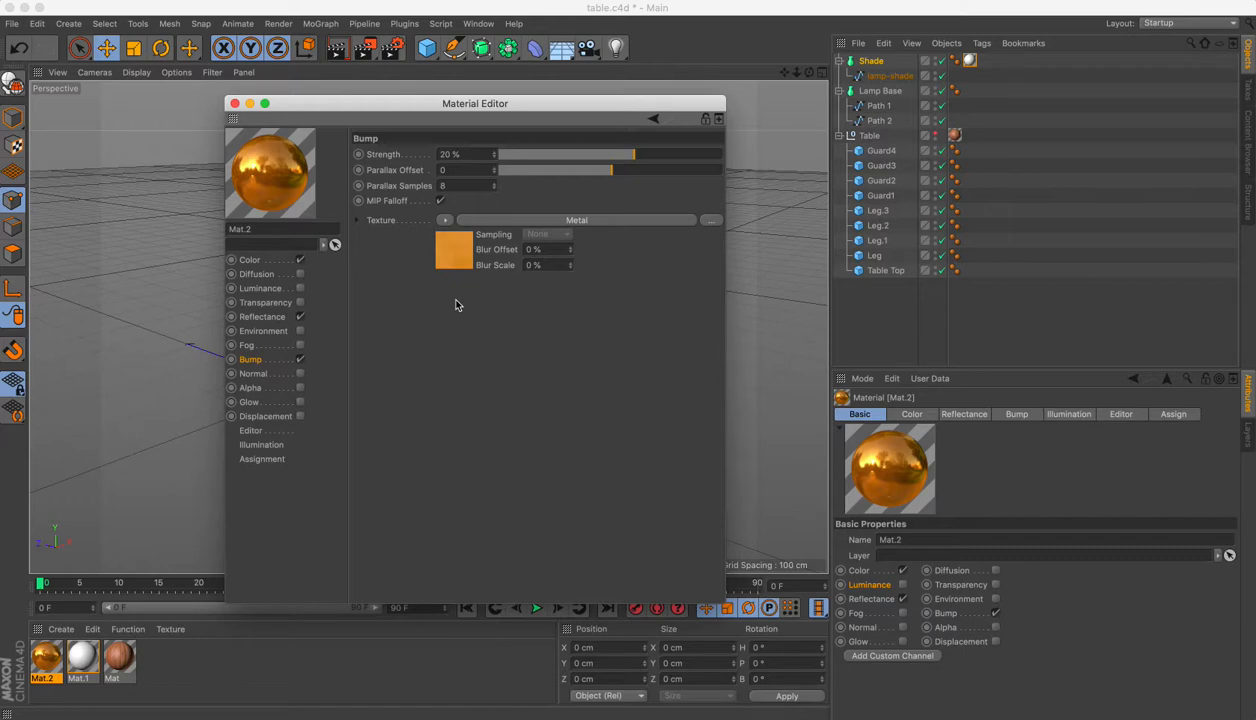
# Close the material's settings and apply the golden Mat.2 material to the Lamp Base
pyautogui.click(234, 104)
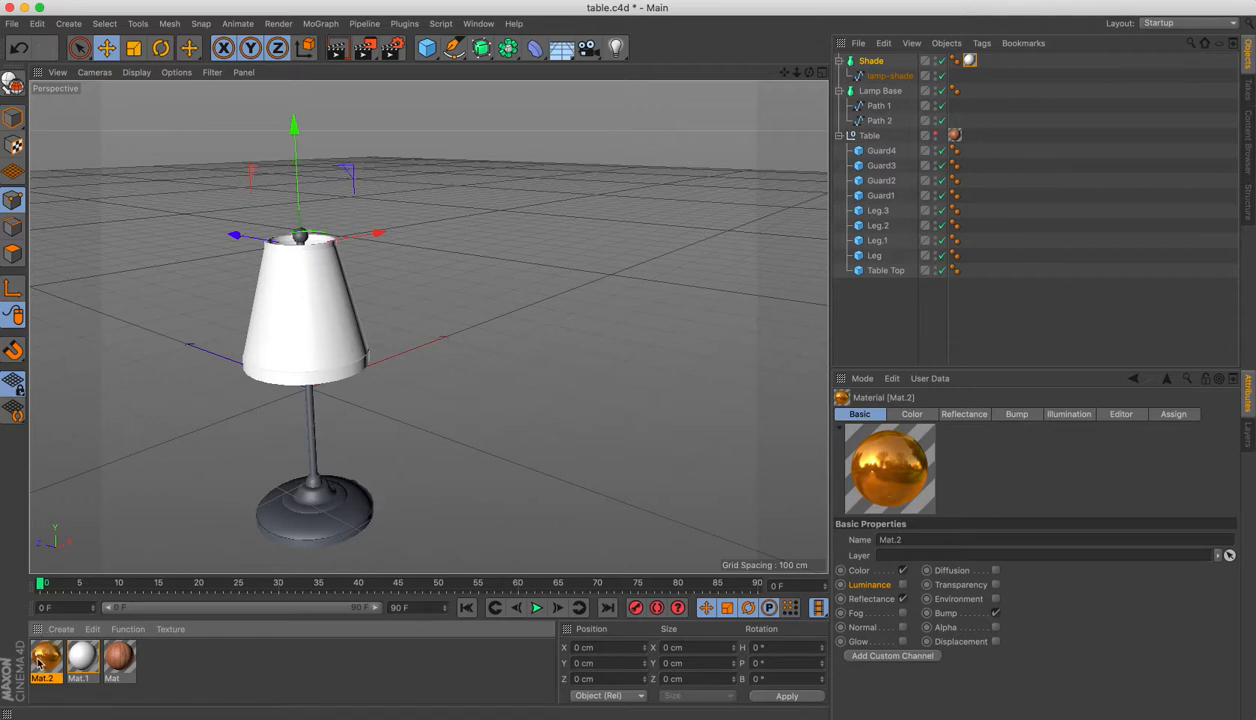
pyautogui.moveTo(38, 660); pyautogui.dragTo(286, 528)
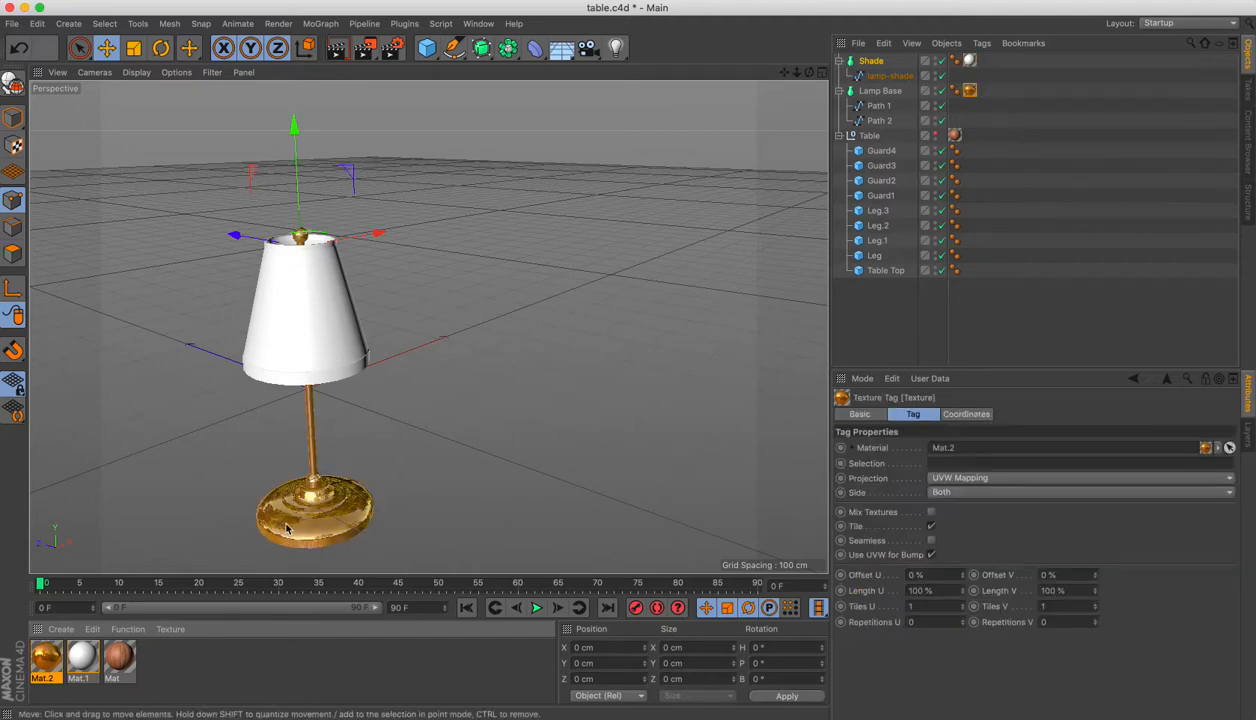
pyautogui.keyDown('alt'); pyautogui.moveTo(345, 513); pyautogui.dragTo(435, 519); pyautogui.keyUp('alt')
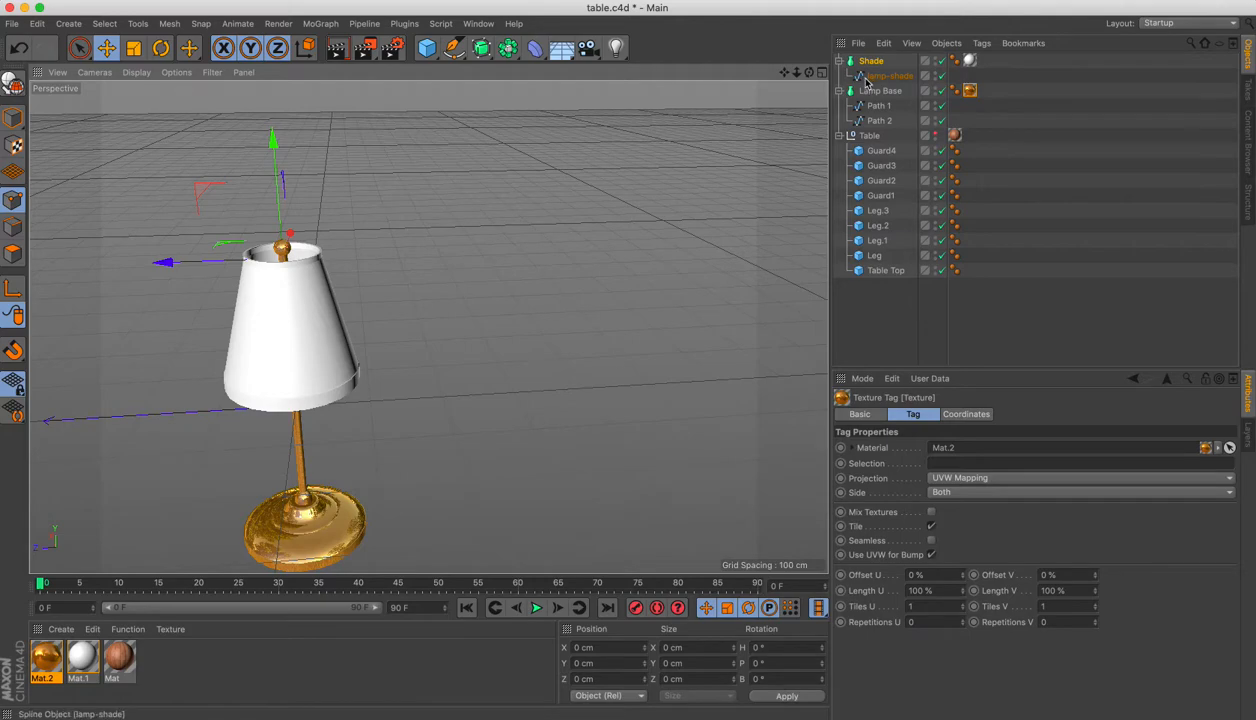
# Make the hidden Table group visible in the perspective view together with the lamp
pyautogui.click(935, 135)
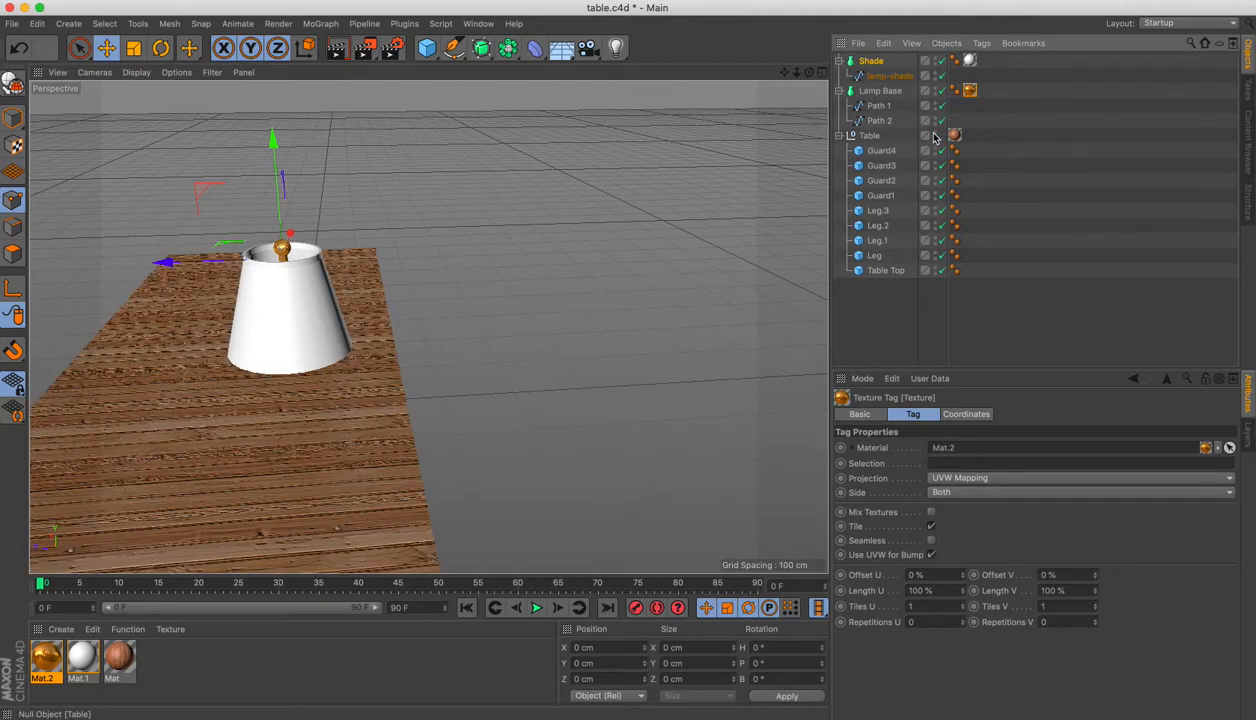
pyautogui.scroll(2, 495, 312)
pyautogui.keyDown('alt'); pyautogui.moveTo(507, 304); pyautogui.dragTo(586, 304); pyautogui.keyUp('alt')
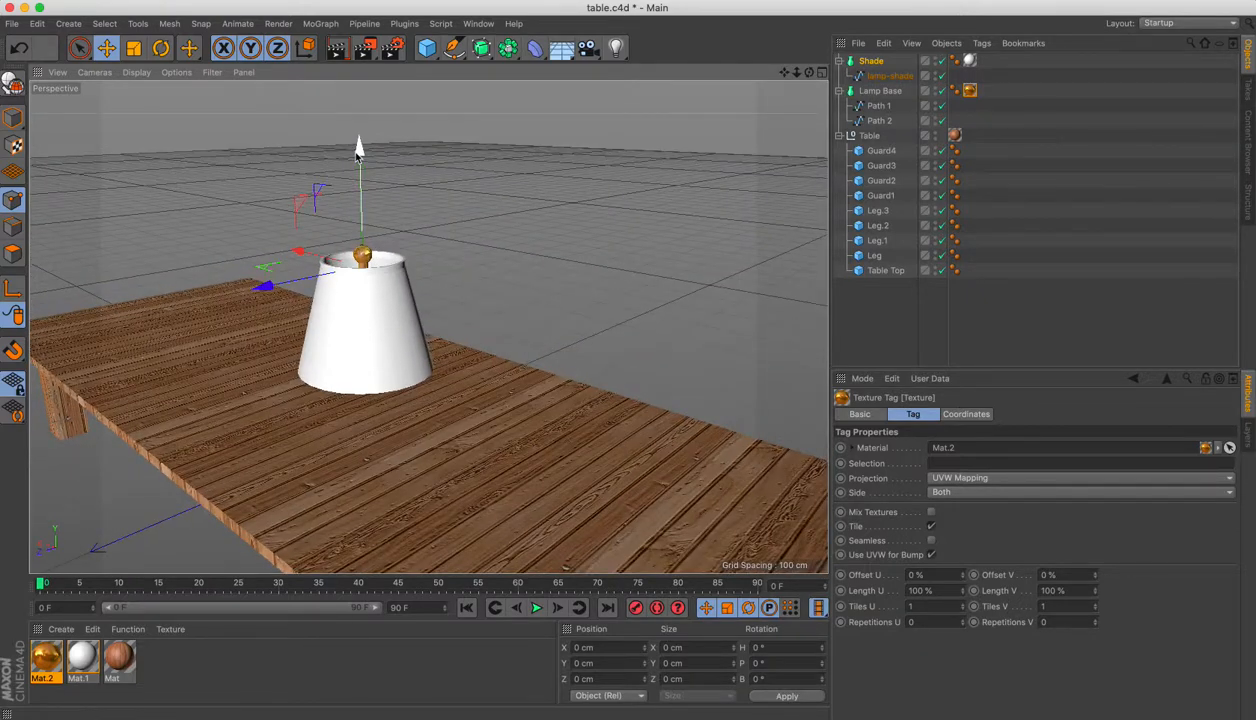
pyautogui.scroll(-4, 591, 229)
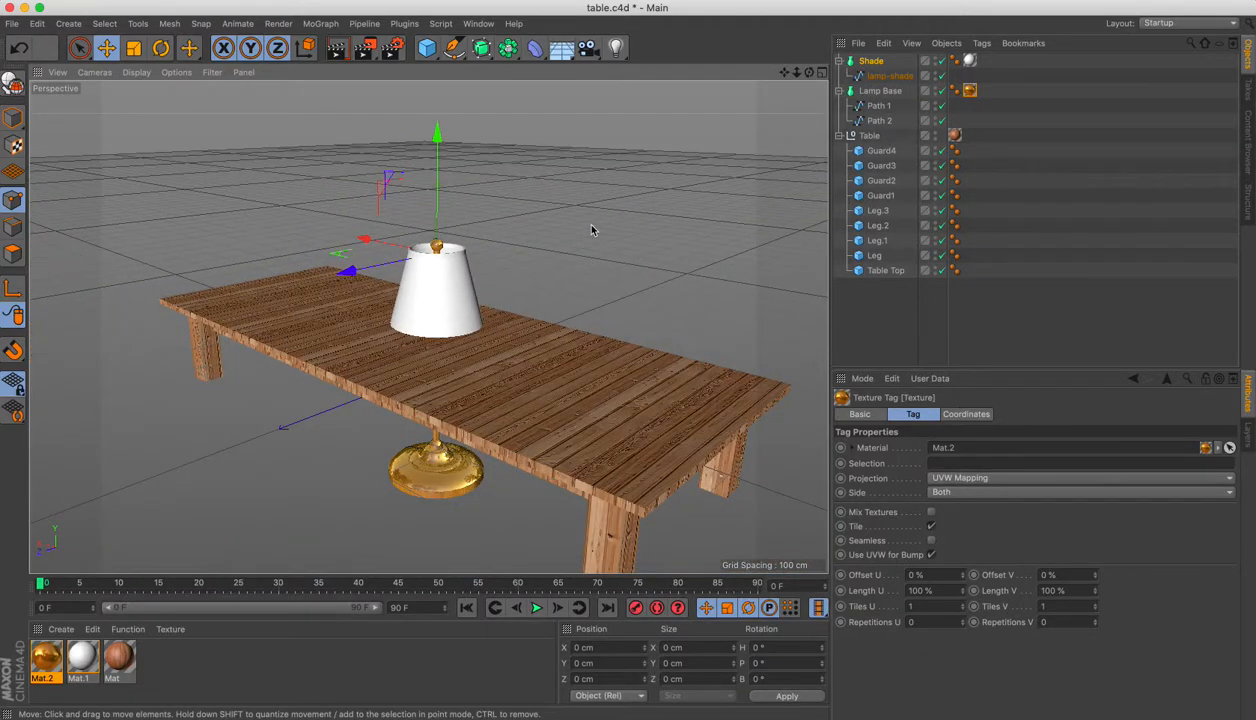
pyautogui.keyDown('alt'); pyautogui.moveTo(578, 235); pyautogui.dragTo(574, 253); pyautogui.keyUp('alt')
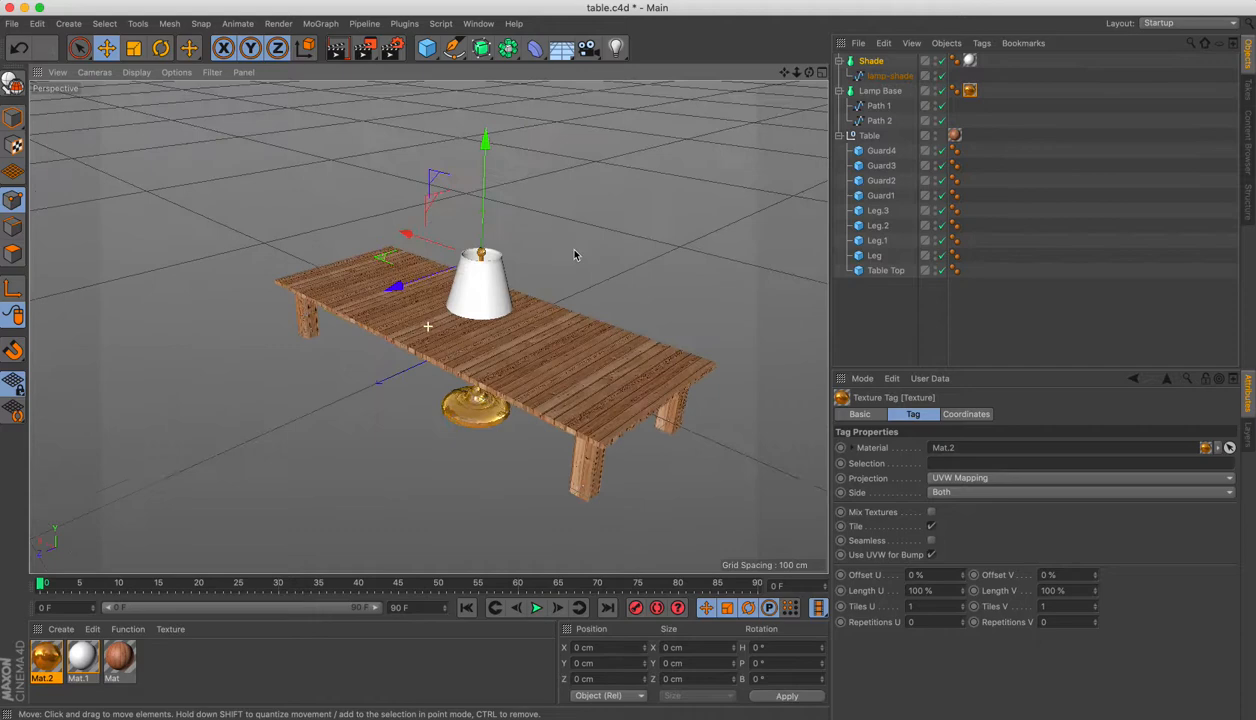
pyautogui.middleClick(545, 291)
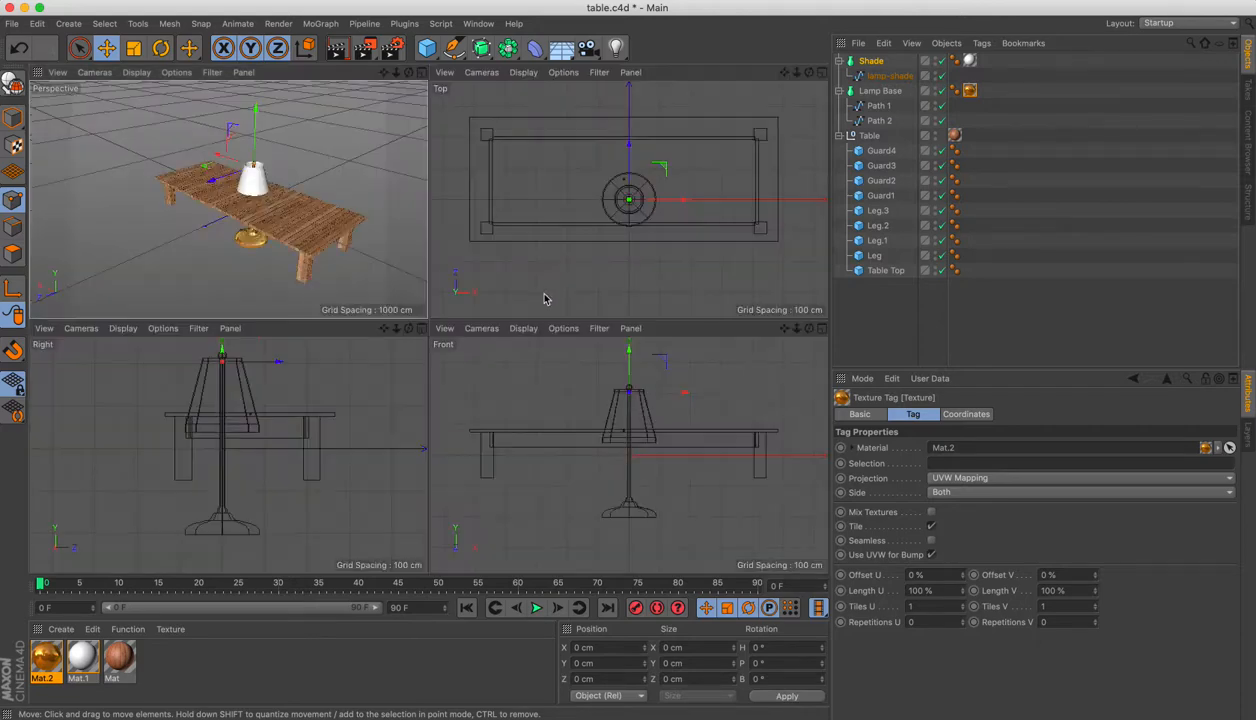
pyautogui.middleClick(415, 95)
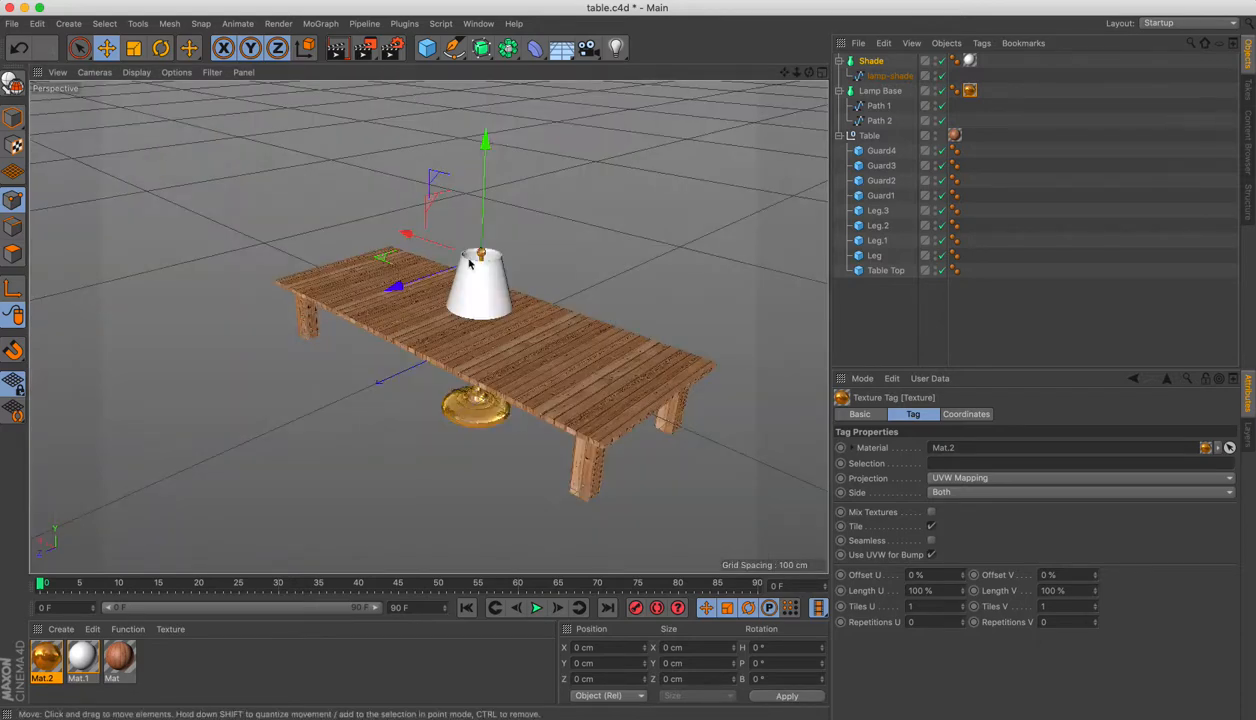
pyautogui.middleClick(467, 278)
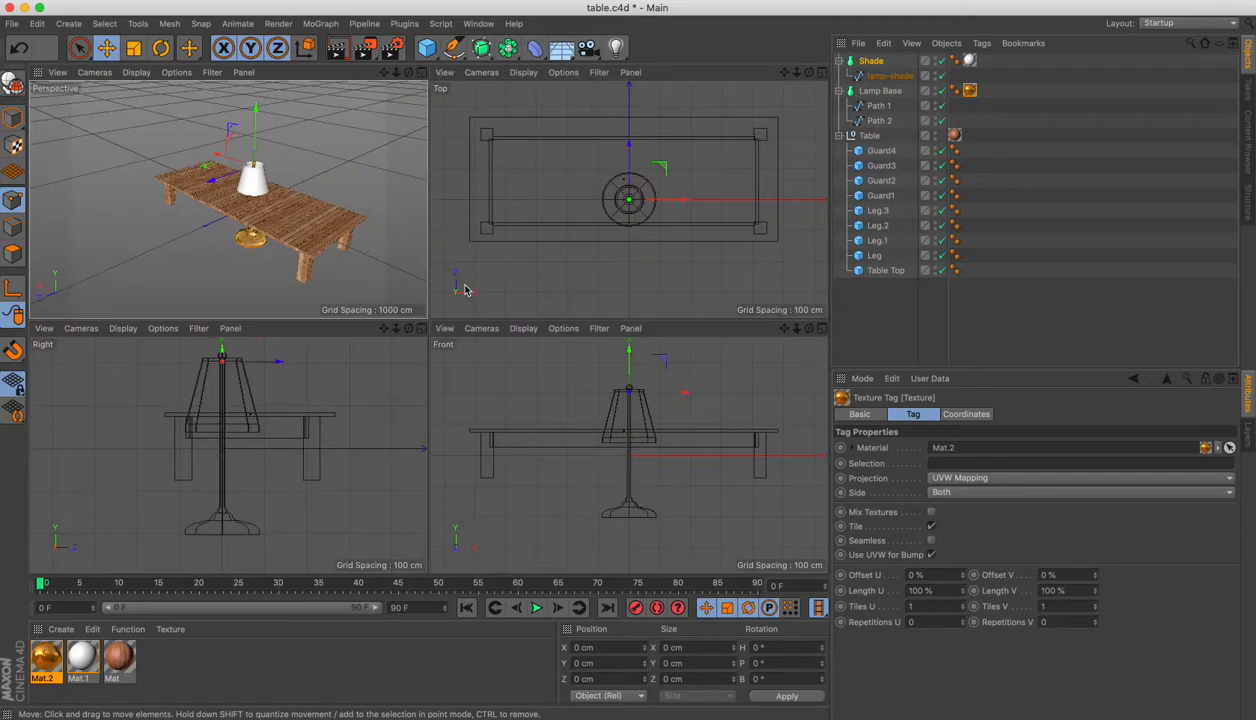
pyautogui.click(422, 73)
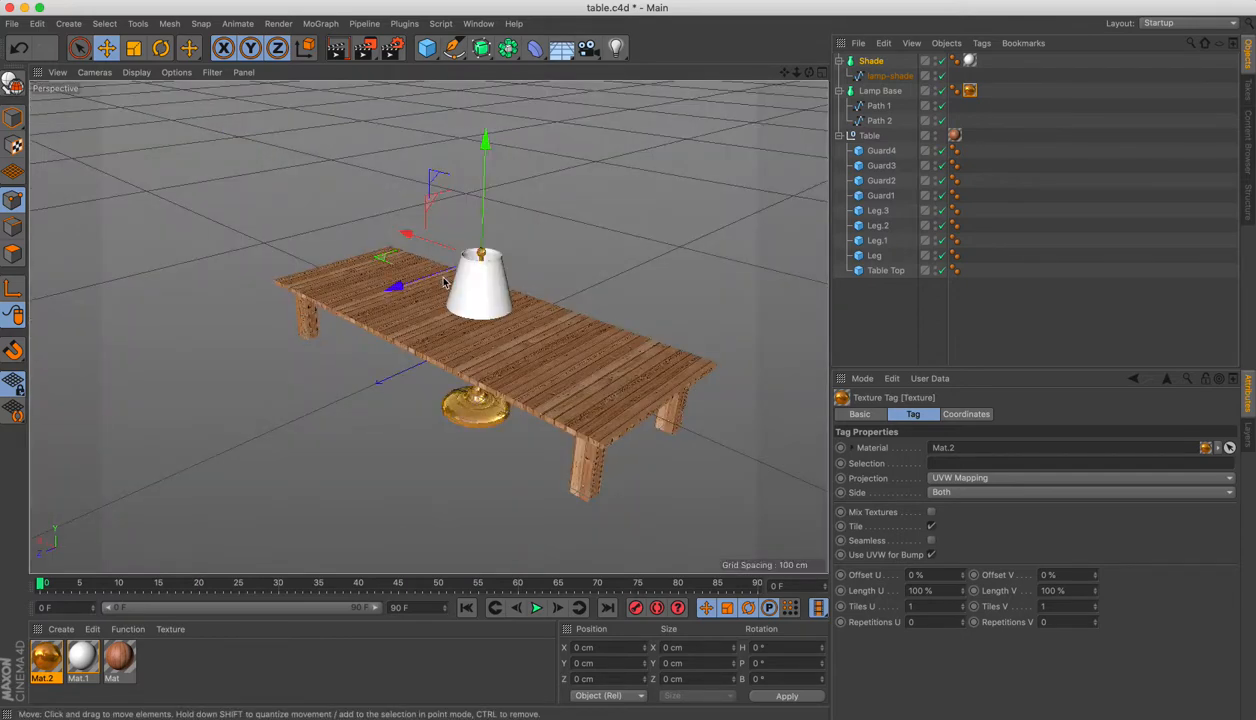
pyautogui.keyDown('alt'); pyautogui.moveTo(444, 275); pyautogui.dragTo(365, 334); pyautogui.keyUp('alt')
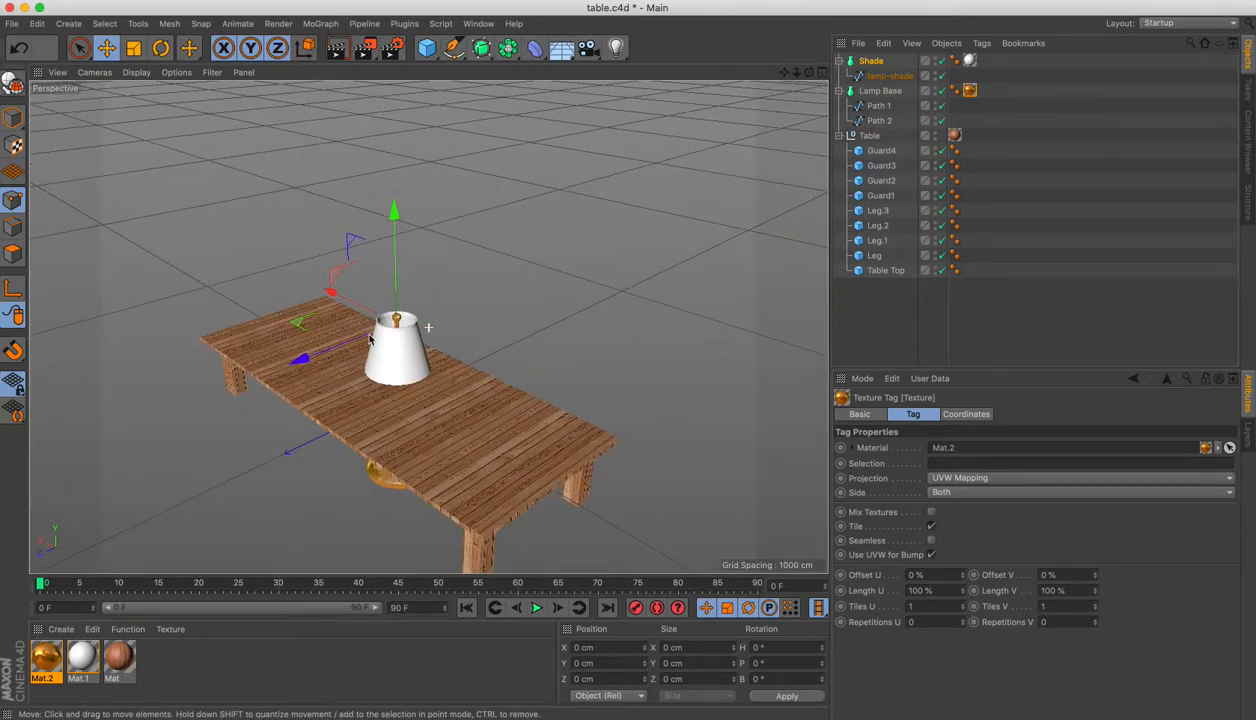
pyautogui.moveTo(397, 221); pyautogui.dragTo(396, 191)
pyautogui.press('super+z')
# Group the Shade and Lamp Base objects under a new null object named Lamp
pyautogui.moveTo(427, 48); pyautogui.dragTo(452, 75)
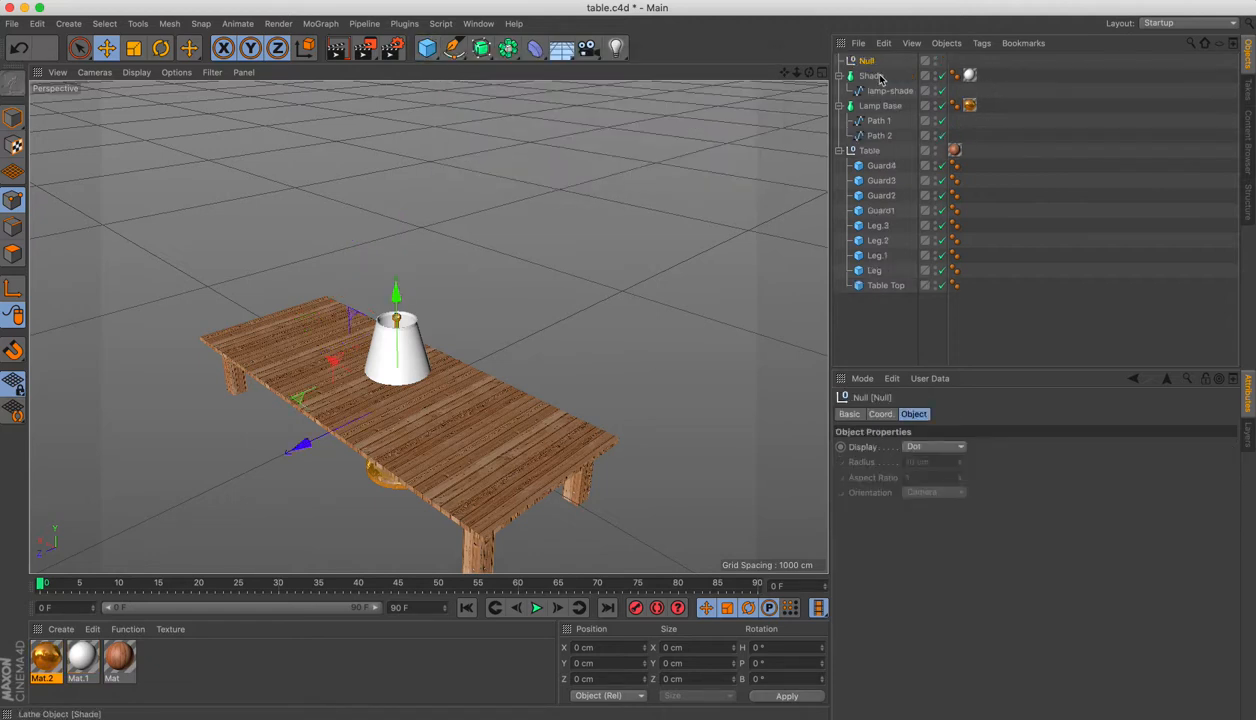
pyautogui.click(872, 76)
pyautogui.keyDown('shift'); pyautogui.click(884, 108); pyautogui.keyUp('shift')
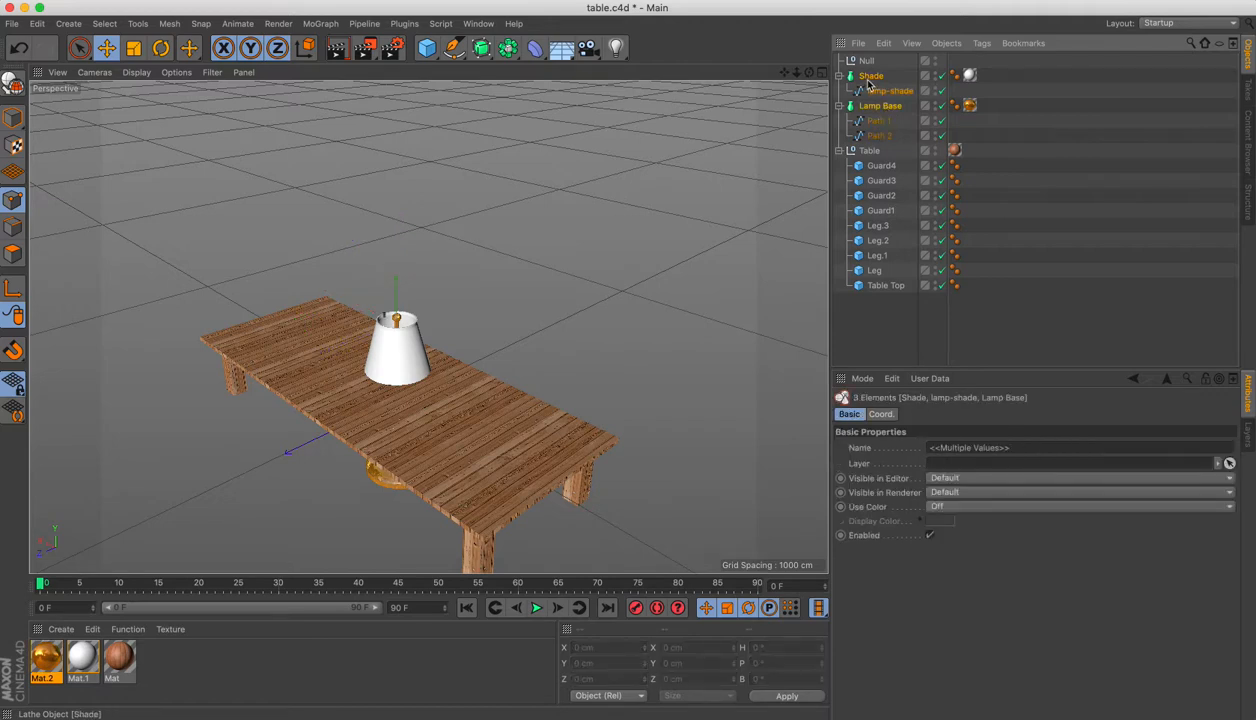
pyautogui.moveTo(870, 79); pyautogui.dragTo(868, 63)
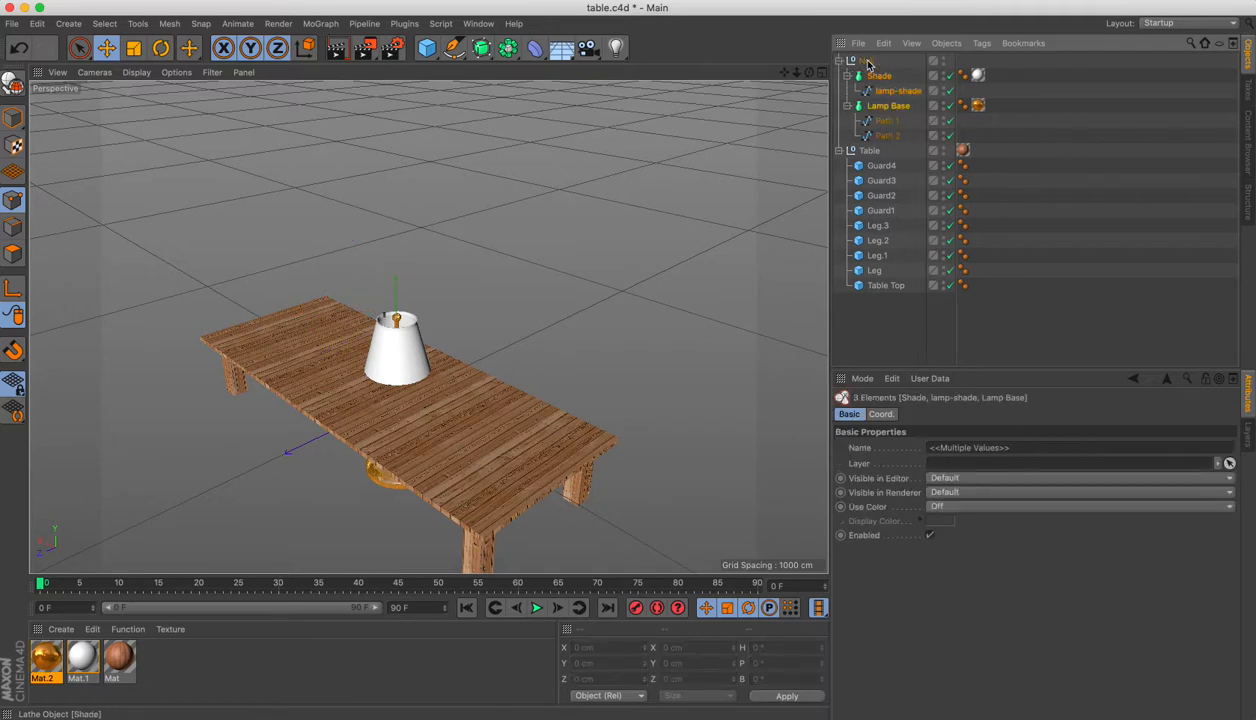
pyautogui.doubleClick(868, 62)
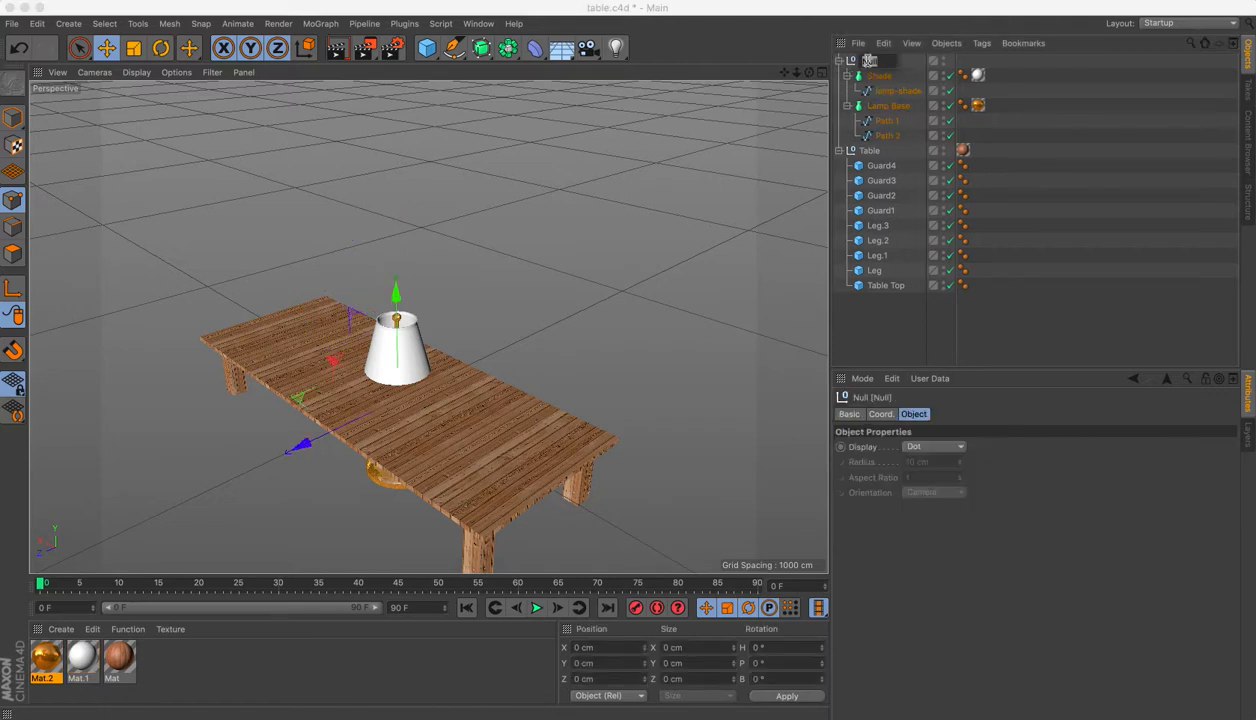
pyautogui.write('Lamp')
pyautogui.press('Return')
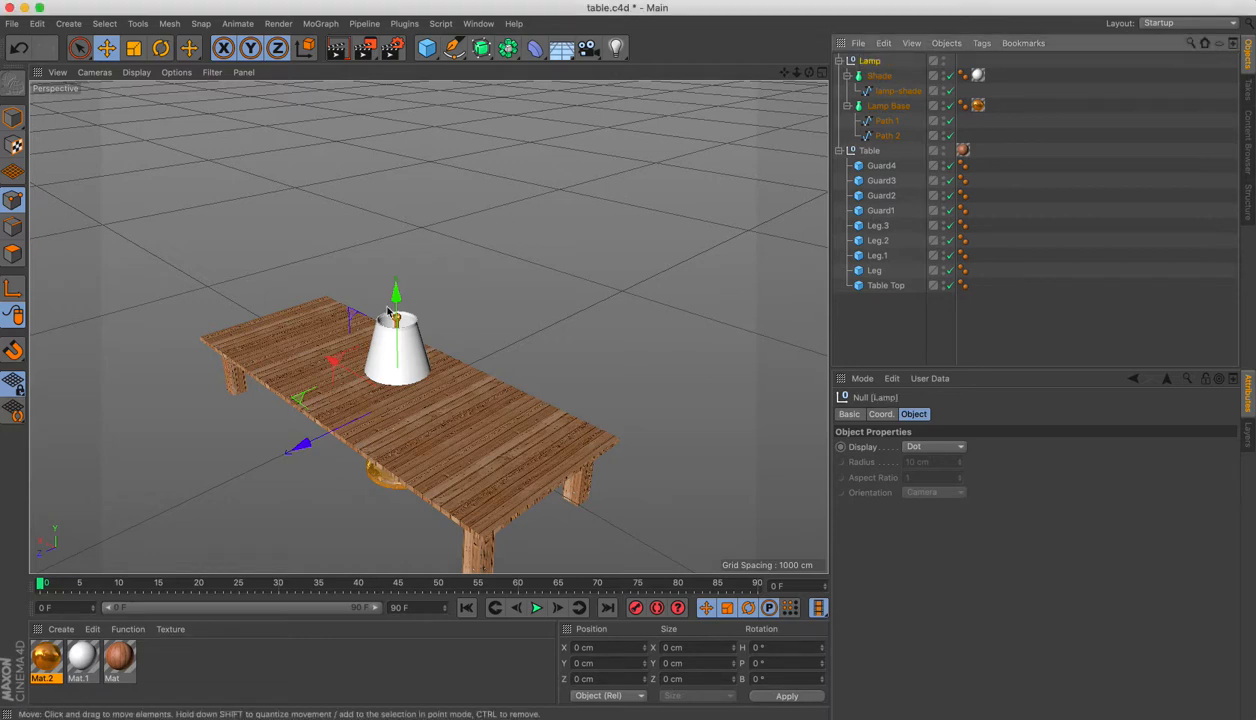
# Raise the Lamp group so its base rests on the tabletop and move it along the table to the far end
pyautogui.moveTo(388, 312); pyautogui.dragTo(414, 184)
pyautogui.moveTo(332, 262); pyautogui.dragTo(264, 259)
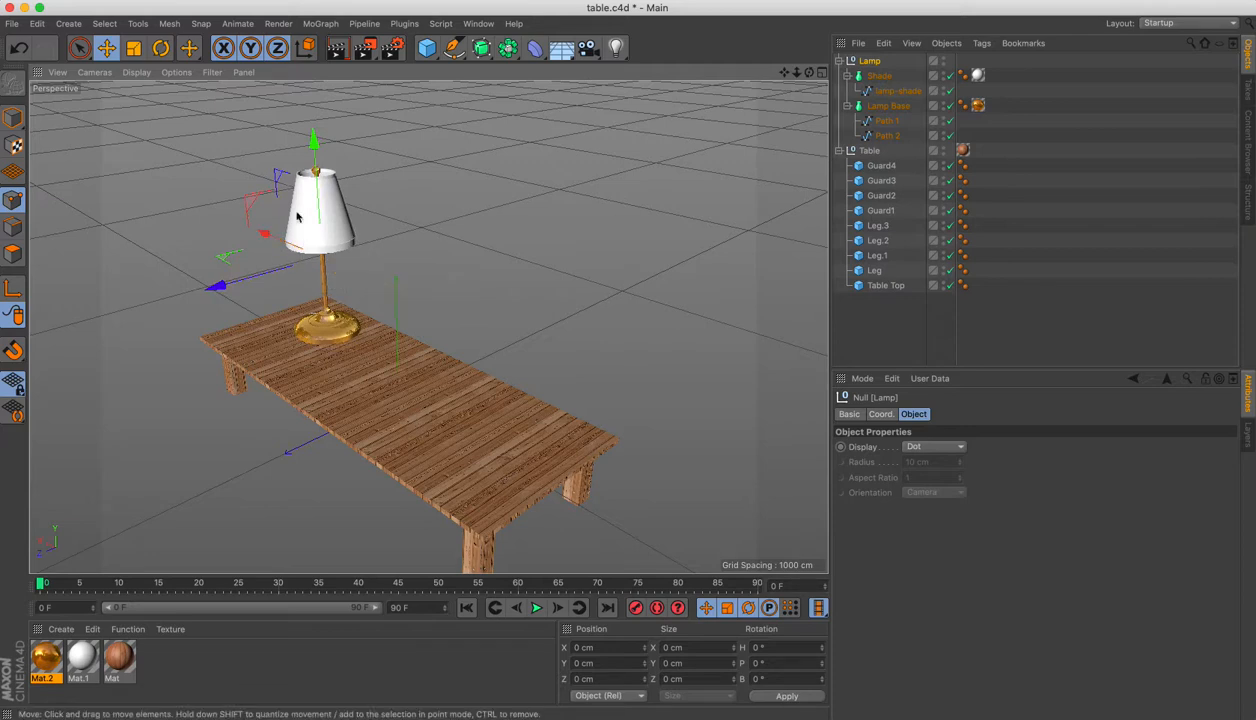
# Scale the Lamp group down to a size that suits the table
pyautogui.click(133, 47)
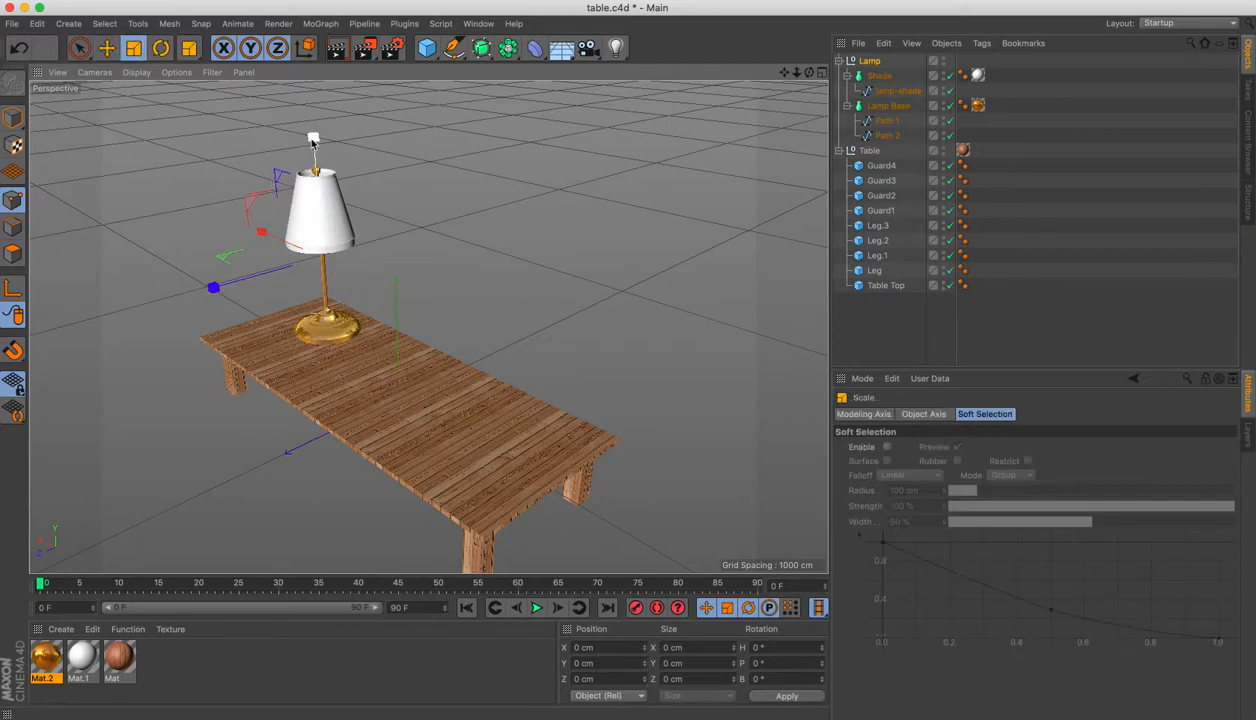
pyautogui.moveTo(311, 139)
pyautogui.mouseDown()
pyautogui.moveTo(312, 157)
pyautogui.moveTo(311, 145)
pyautogui.mouseUp()
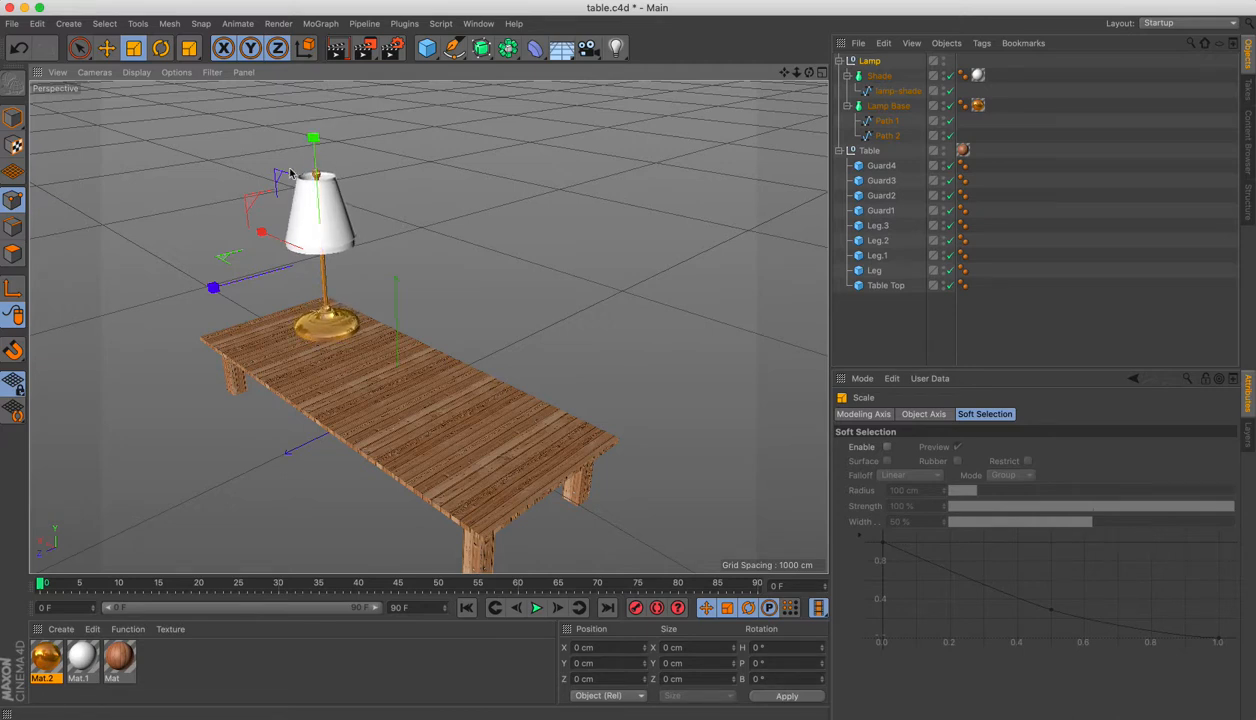
pyautogui.moveTo(261, 232)
pyautogui.mouseDown()
pyautogui.moveTo(271, 230)
pyautogui.moveTo(262, 238)
pyautogui.mouseUp()
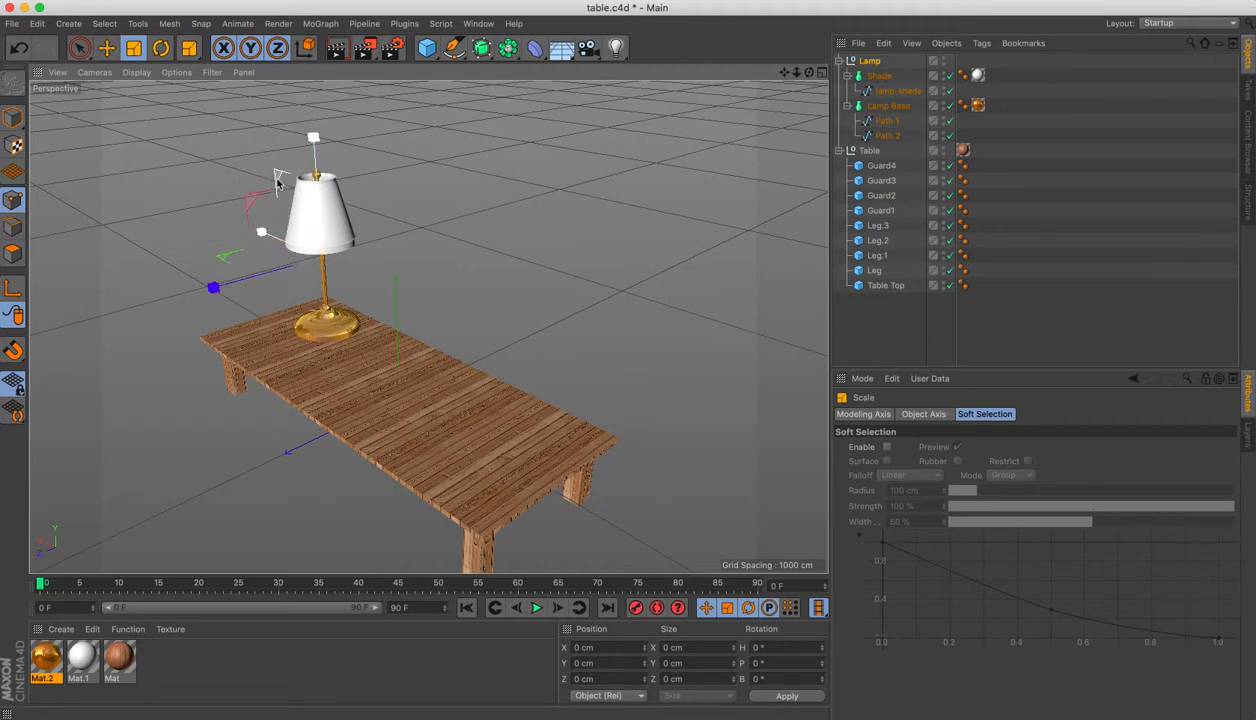
pyautogui.moveTo(277, 180); pyautogui.dragTo(283, 206)
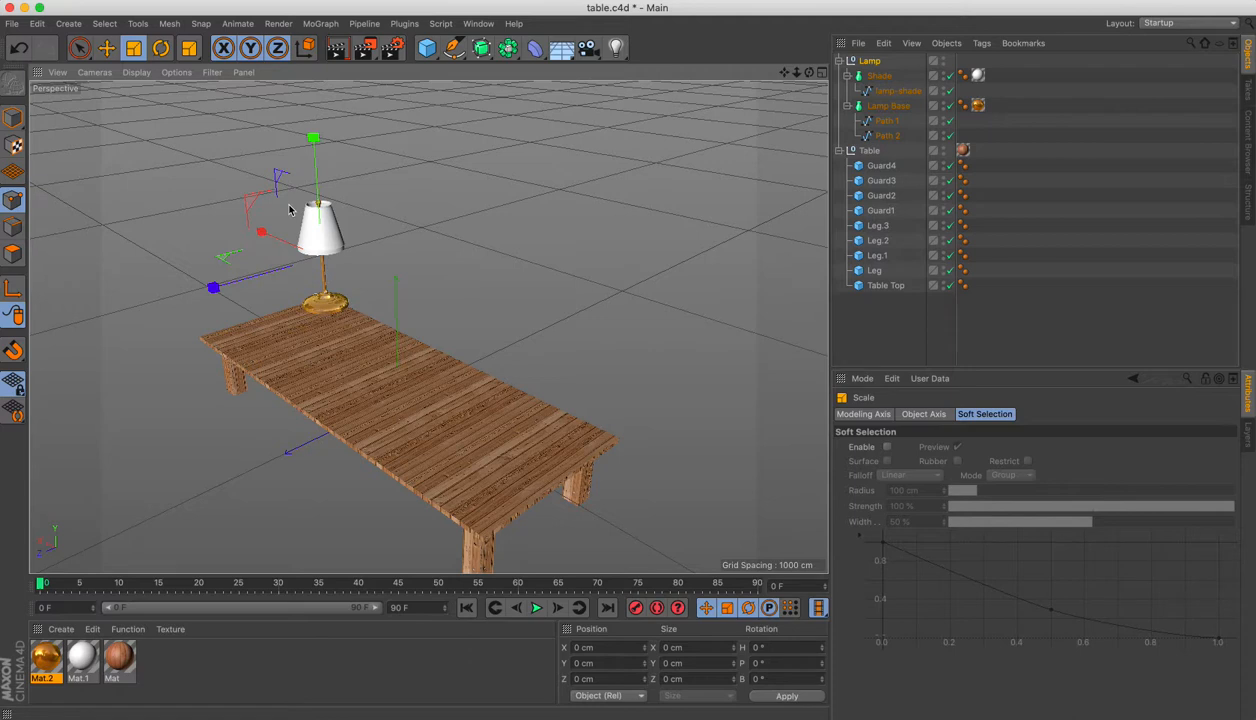
# Lower the scaled-down Lamp group until its base rests on the tabletop, and shift it slightly sideways at the table's far end
pyautogui.click(108, 52)
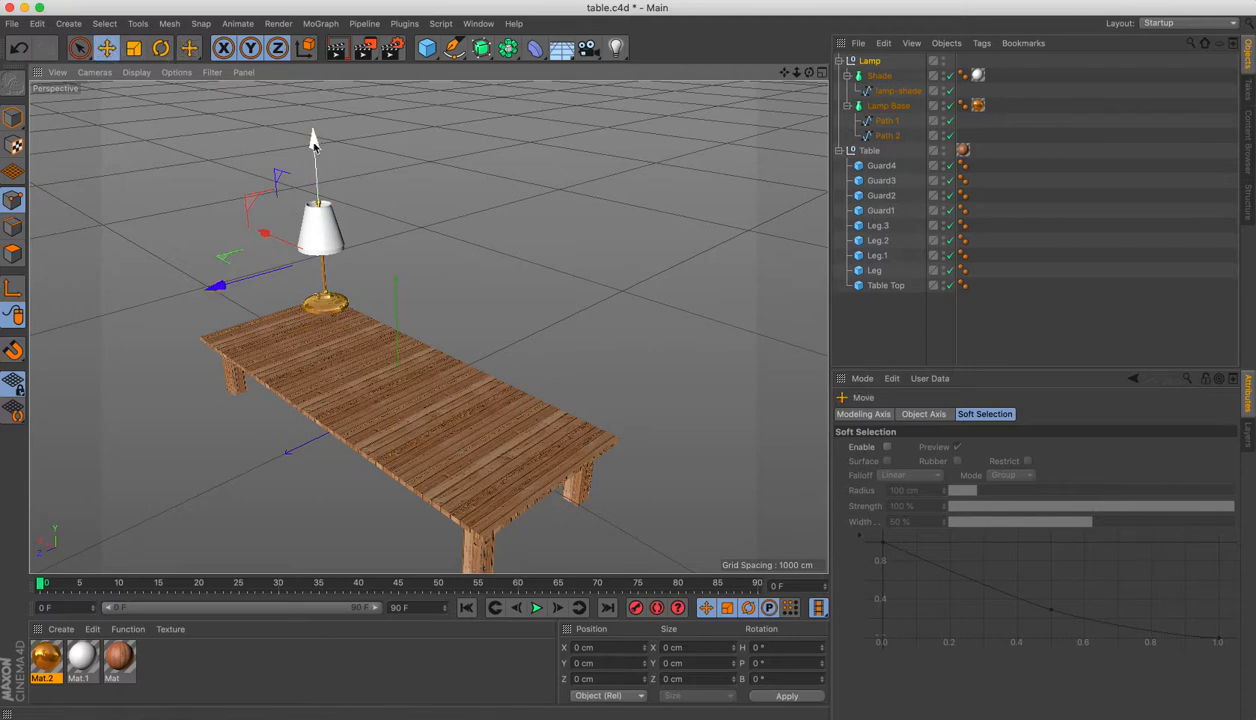
pyautogui.moveTo(314, 140); pyautogui.dragTo(313, 160)
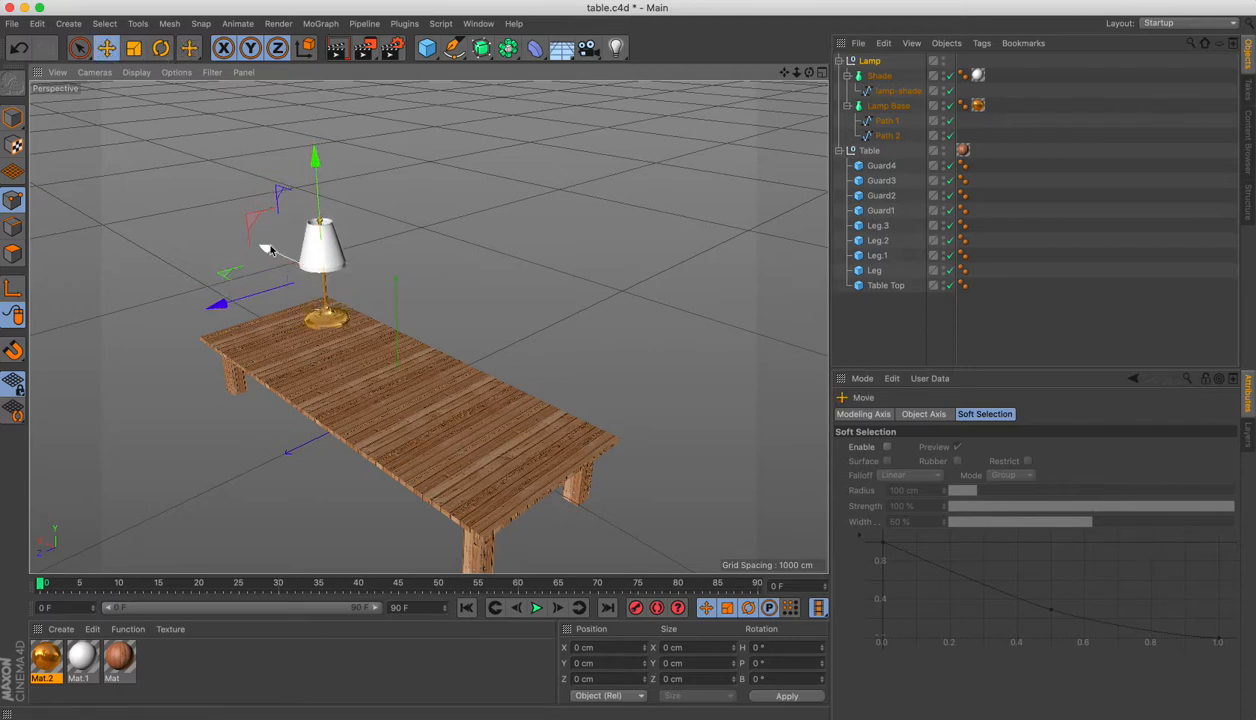
pyautogui.moveTo(272, 249); pyautogui.dragTo(264, 250)
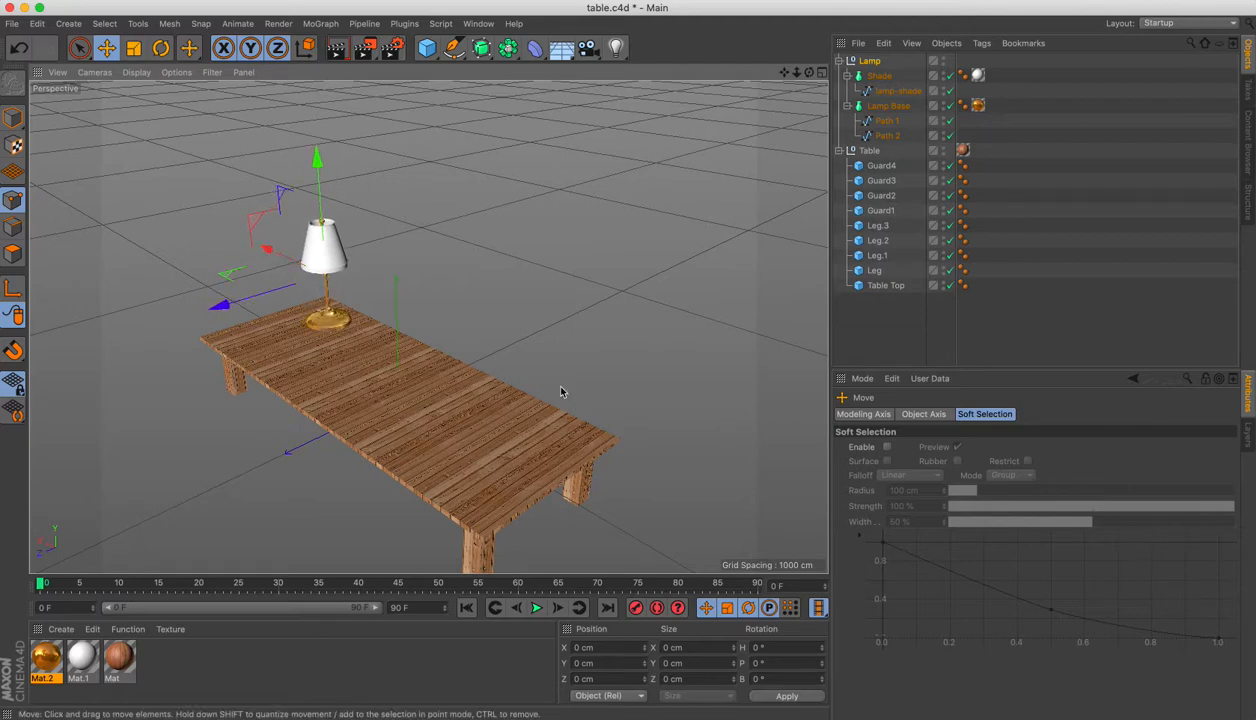
pyautogui.keyDown('alt'); pyautogui.moveTo(552, 390); pyautogui.dragTo(601, 315); pyautogui.keyUp('alt')
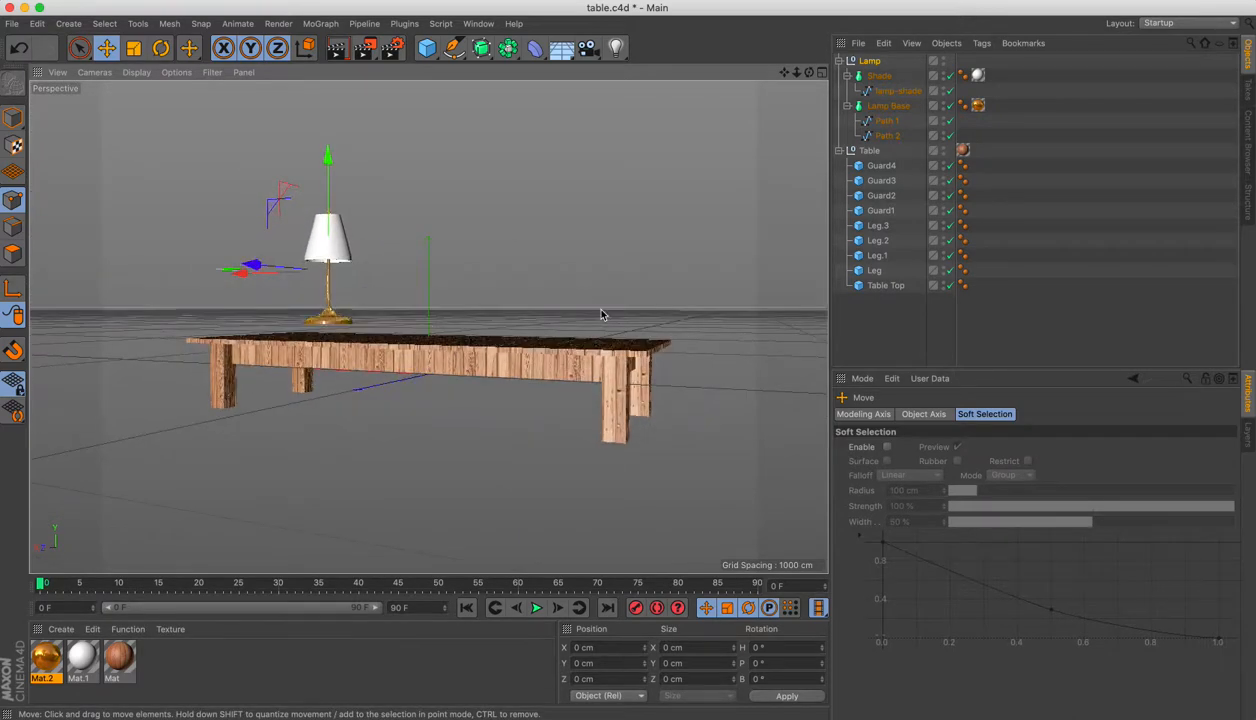
pyautogui.moveTo(327, 157); pyautogui.dragTo(327, 172)
pyautogui.keyDown('alt'); pyautogui.moveTo(531, 282); pyautogui.dragTo(512, 316); pyautogui.keyUp('alt')
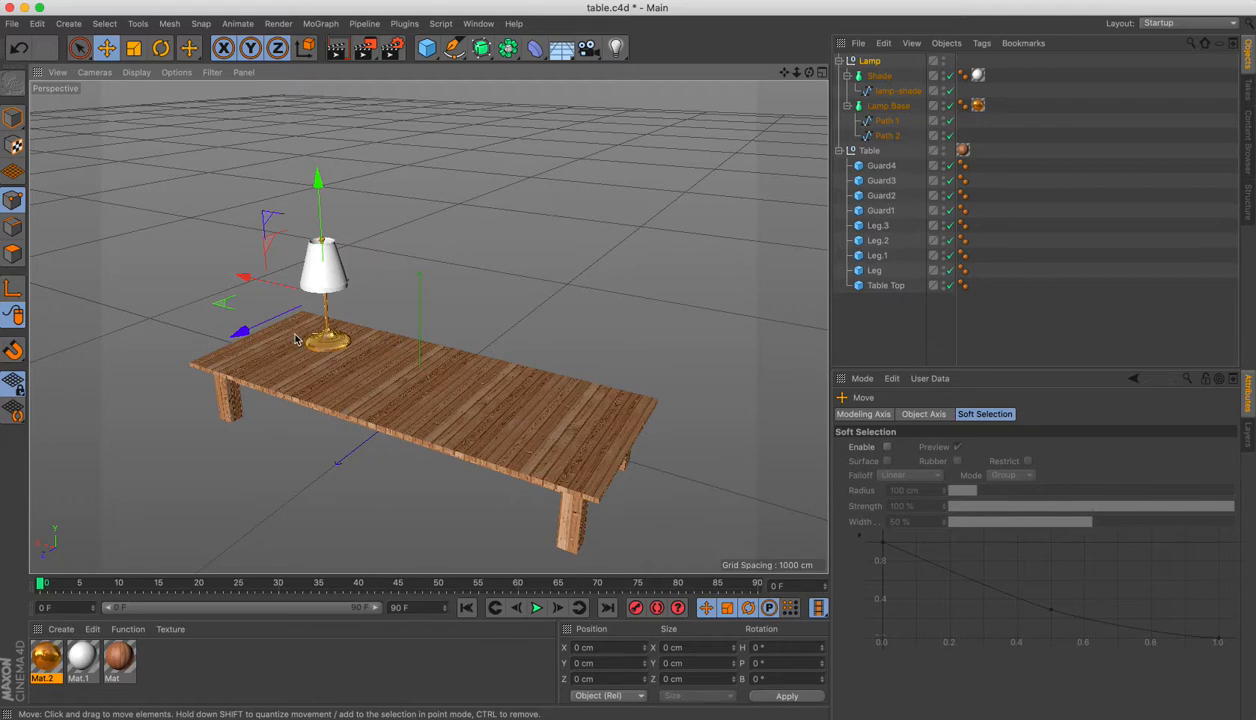
pyautogui.keyDown('alt'); pyautogui.moveTo(521, 350); pyautogui.dragTo(505, 330); pyautogui.keyUp('alt')
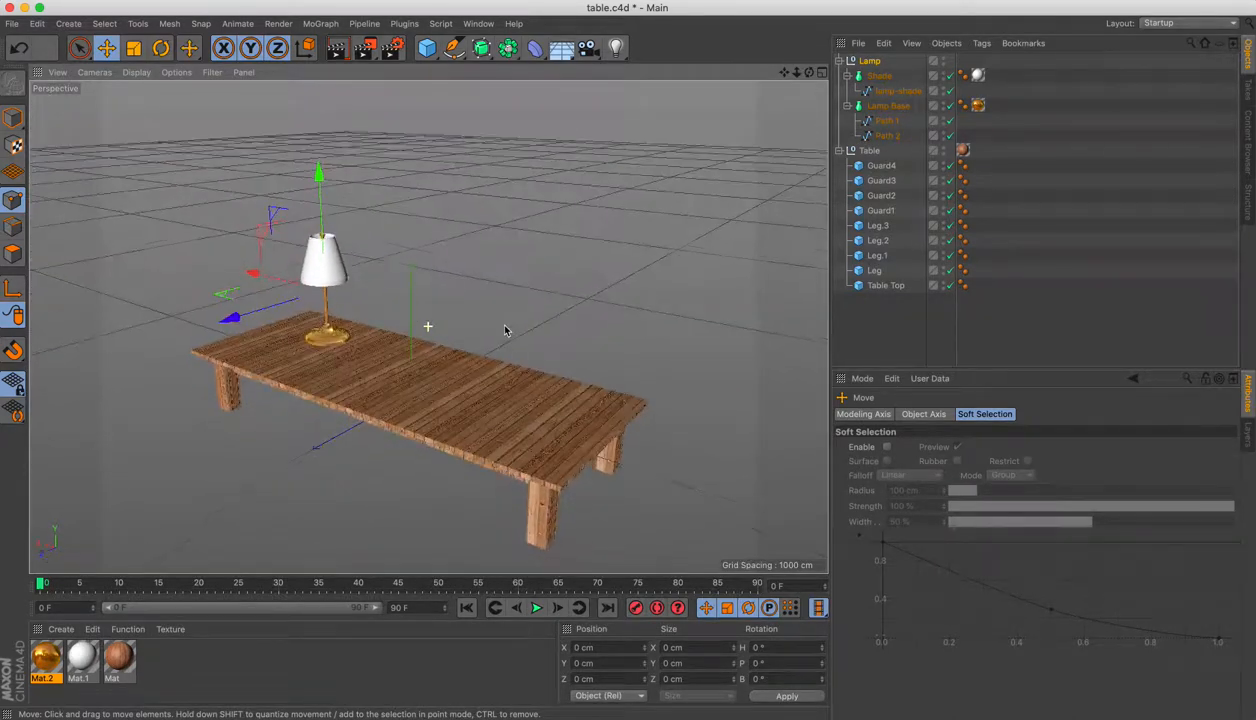